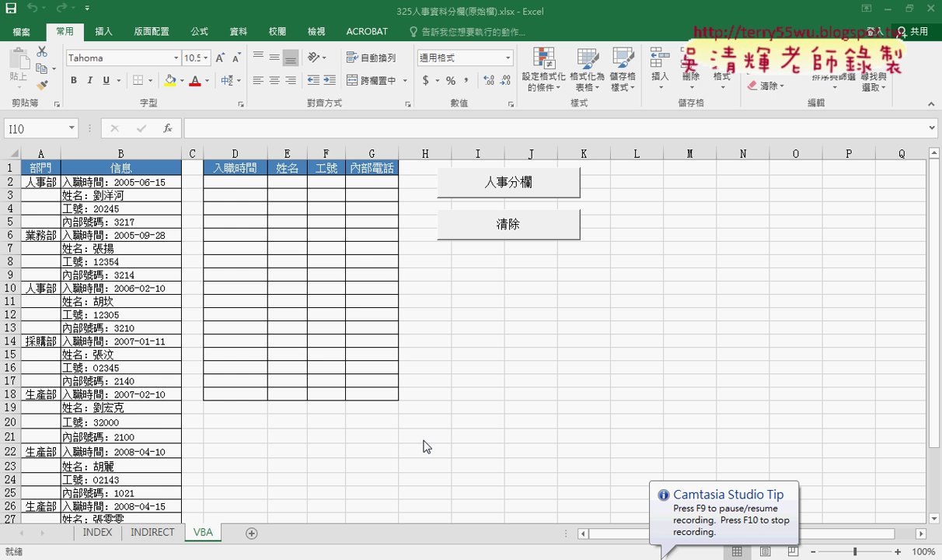
# Cycle through the INDEX, INDIRECT and VBA sheets of the workbook.
pyautogui.click(96, 533)
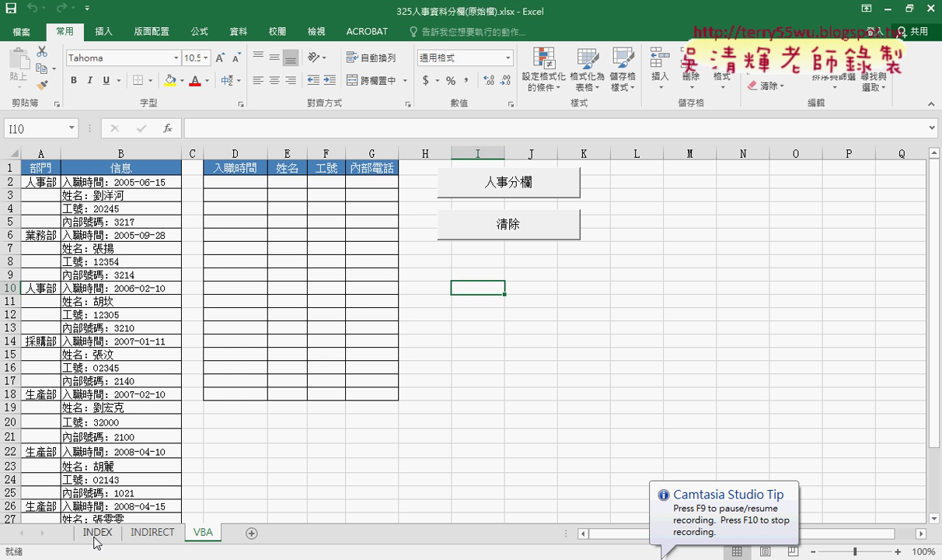
pyautogui.click(140, 533)
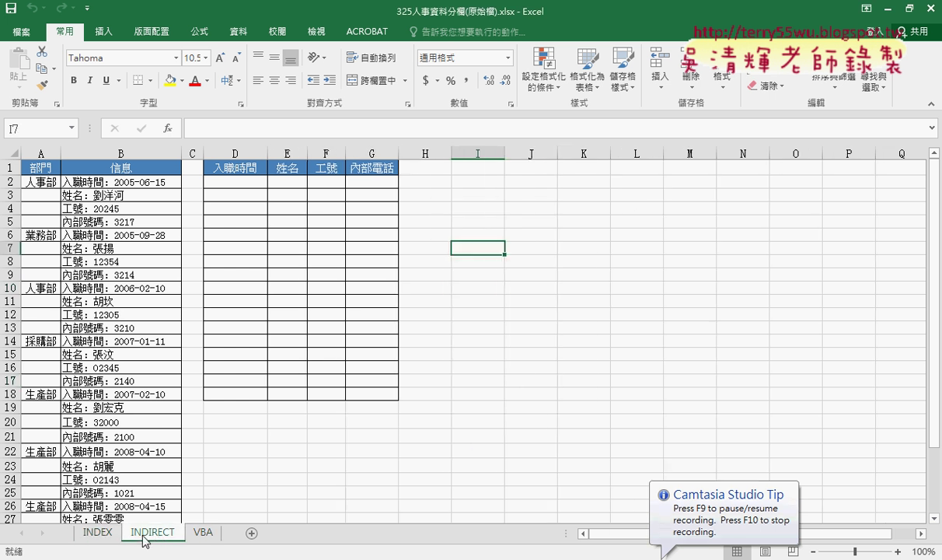
pyautogui.click(203, 533)
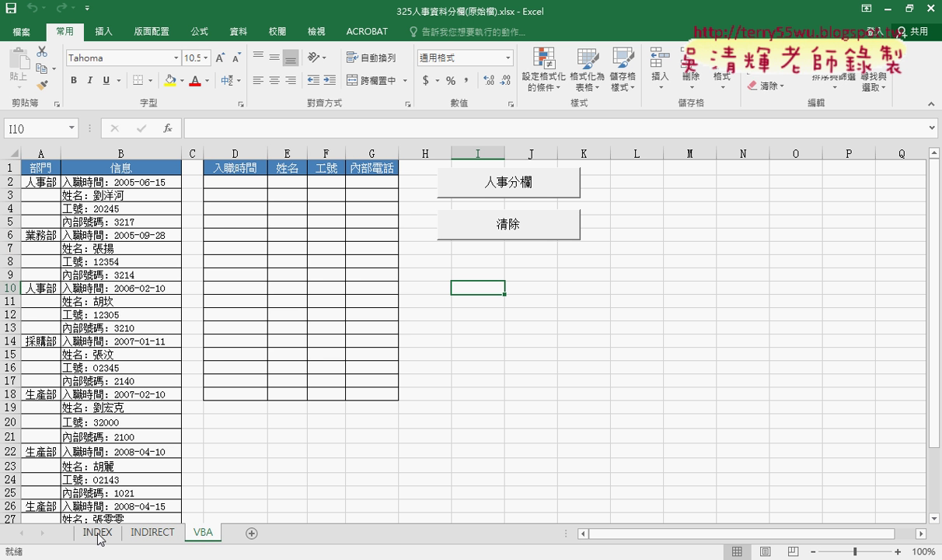
pyautogui.click(98, 533)
pyautogui.click(152, 533)
pyautogui.click(201, 533)
# Inspect the empty result area from D2 and the B2 record, ending on the INDEX sheet.
pyautogui.moveTo(223, 180)
pyautogui.mouseDown()
pyautogui.moveTo(255, 215)
pyautogui.moveTo(367, 269)
pyautogui.mouseUp()
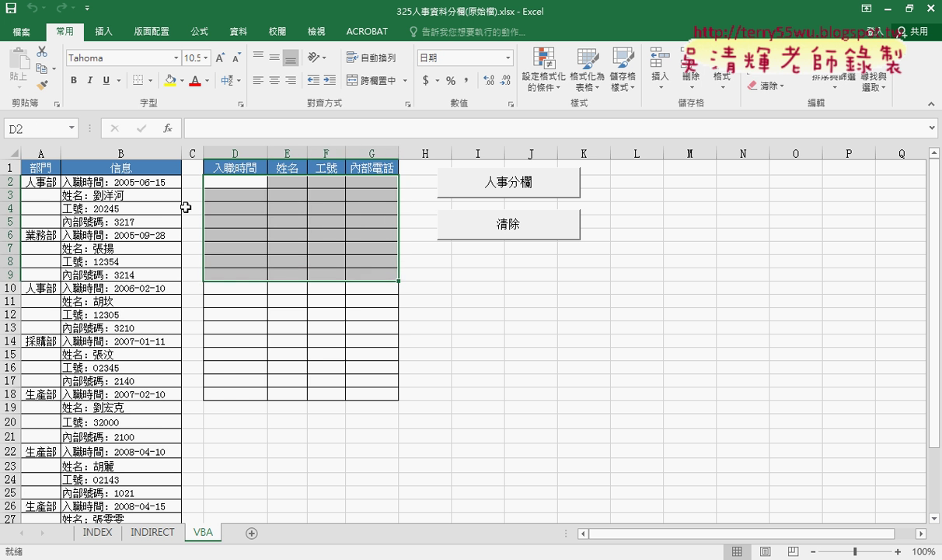
pyautogui.click(129, 179)
pyautogui.click(251, 169)
pyautogui.click(246, 180)
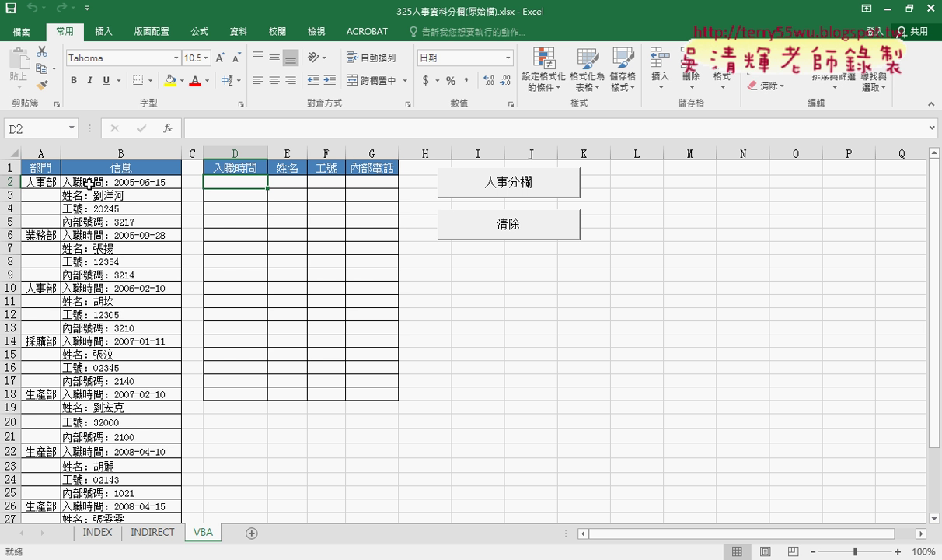
pyautogui.click(153, 532)
pyautogui.click(110, 533)
pyautogui.hotkey('ctrl', 'pagedown')
pyautogui.click(104, 538)
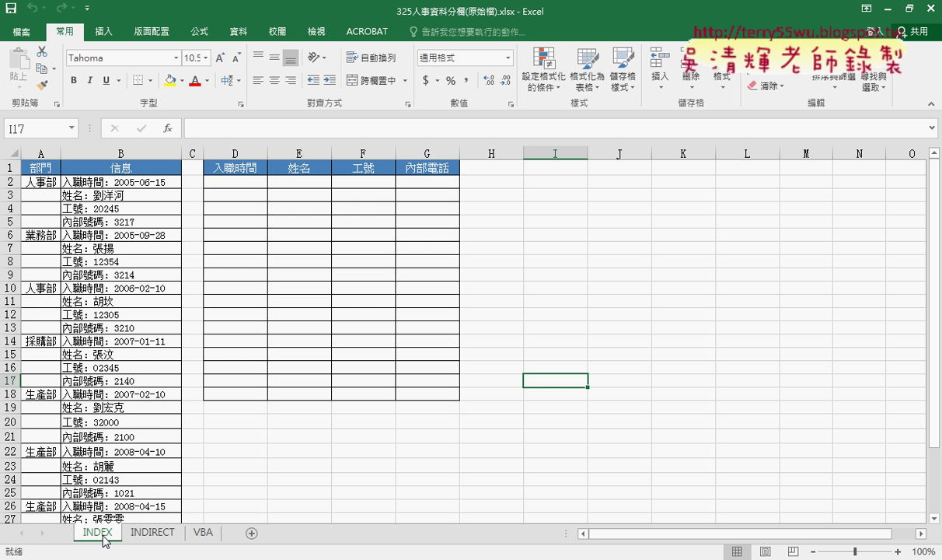
# On the INDIRECT sheet, review the hire date, name, ID and extension records in B2–B5.
pyautogui.click(154, 533)
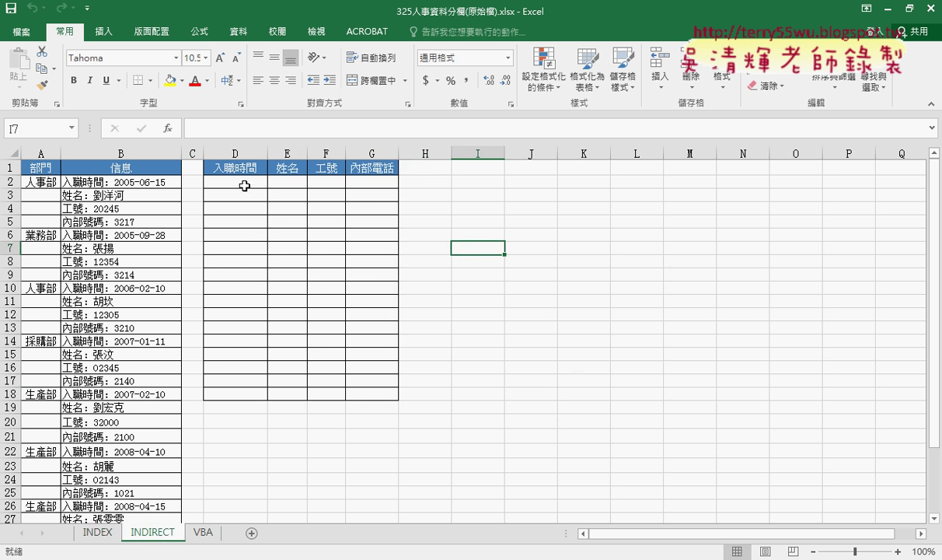
pyautogui.click(129, 184)
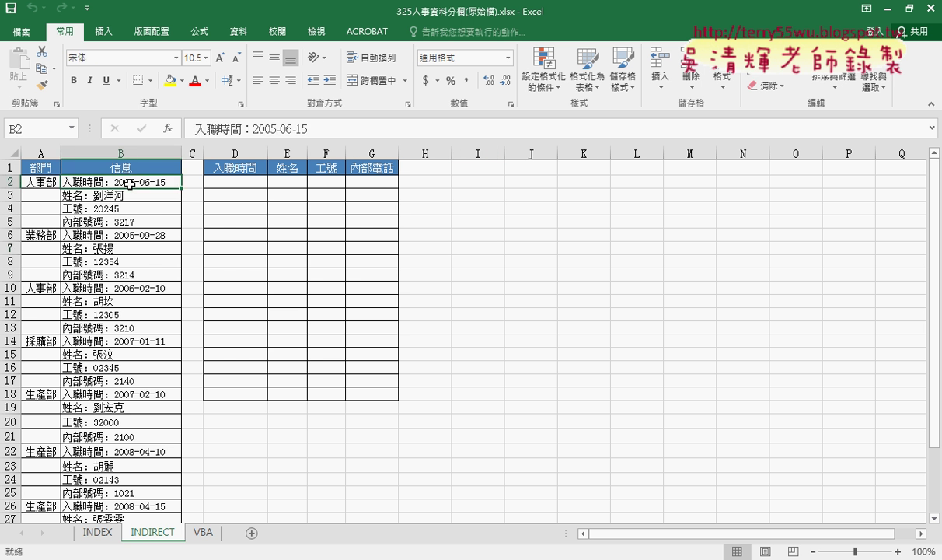
pyautogui.click(137, 195)
pyautogui.click(142, 209)
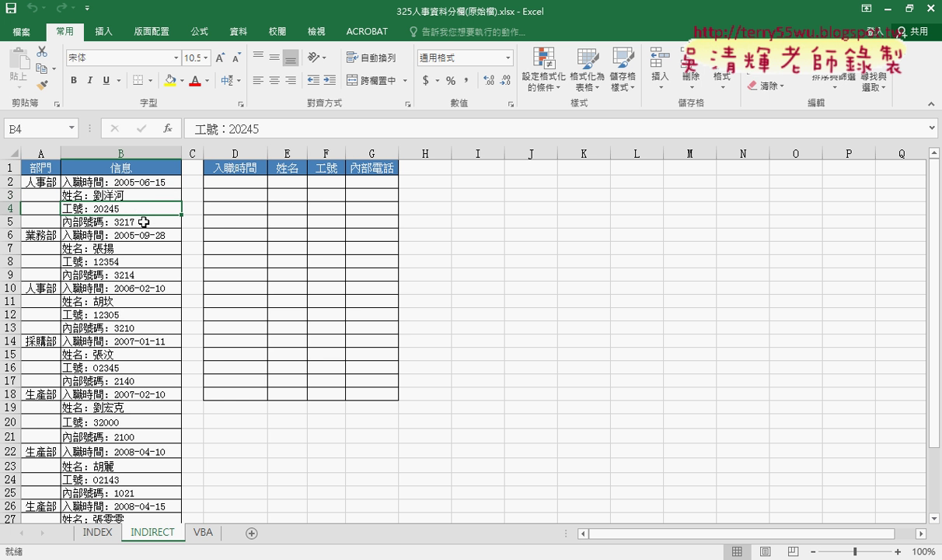
pyautogui.click(143, 222)
pyautogui.click(137, 180)
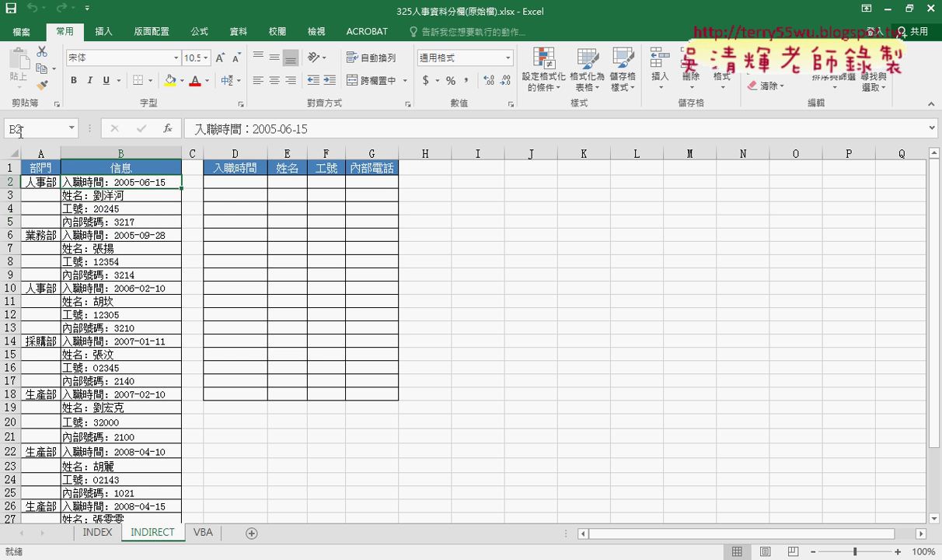
pyautogui.click(111, 195)
pyautogui.click(113, 208)
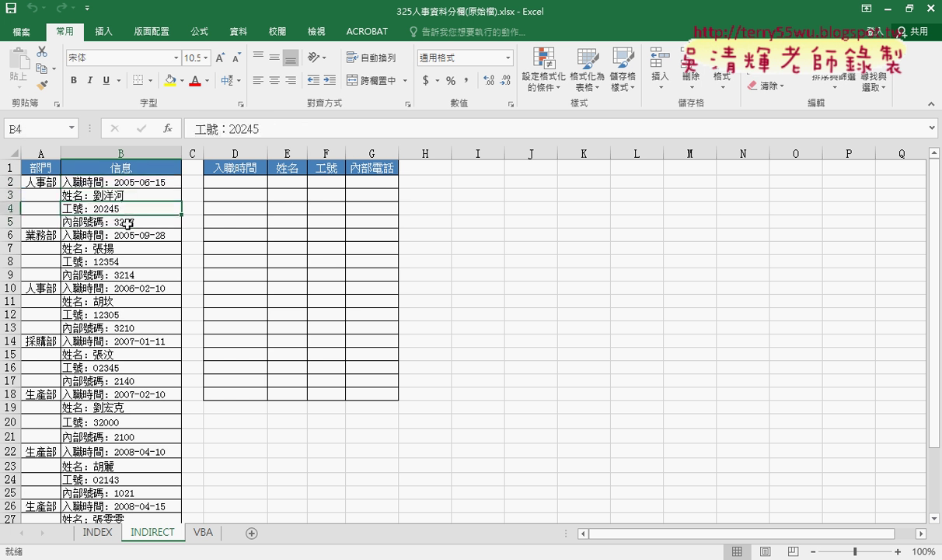
pyautogui.click(127, 223)
pyautogui.click(122, 182)
# Look over result cells D2, E2 and F2, settling on D2 for the formula.
pyautogui.click(227, 181)
pyautogui.click(270, 182)
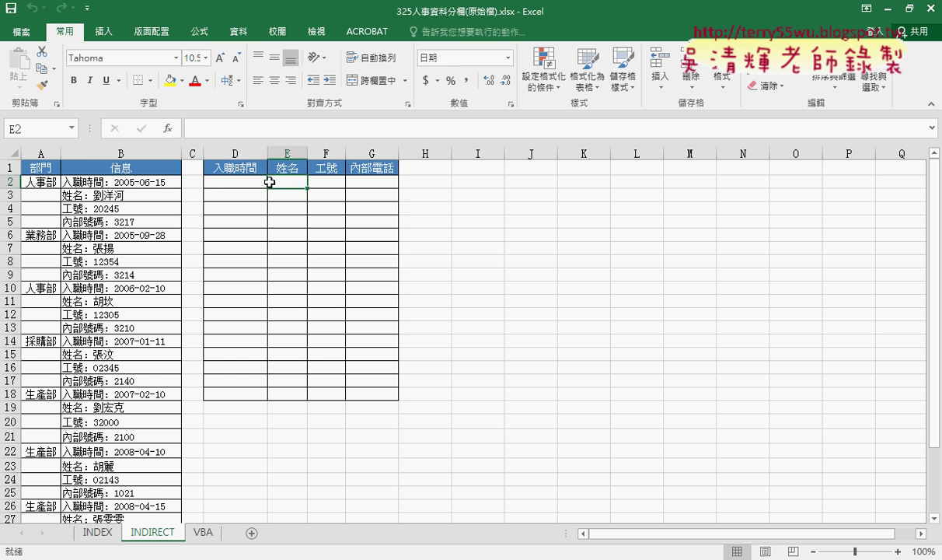
pyautogui.click(319, 183)
pyautogui.click(232, 184)
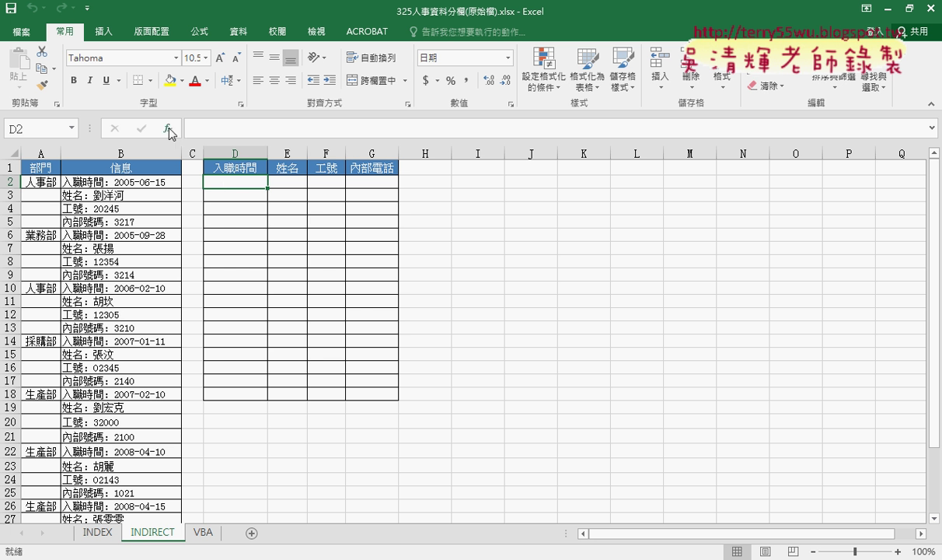
# Insert =COLUMN() with no argument into D2 from the Lookup & Reference functions.
pyautogui.click(168, 128)
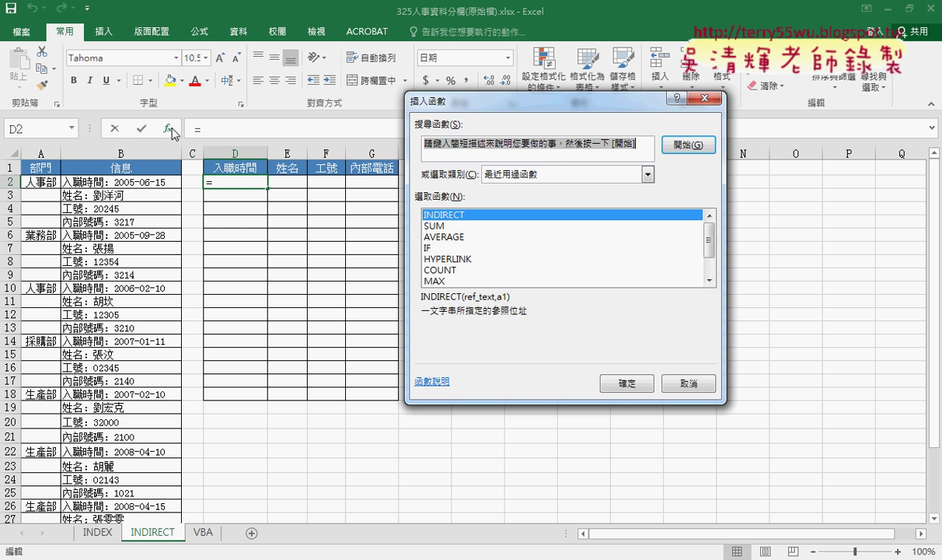
pyautogui.click(509, 174)
pyautogui.click(532, 255)
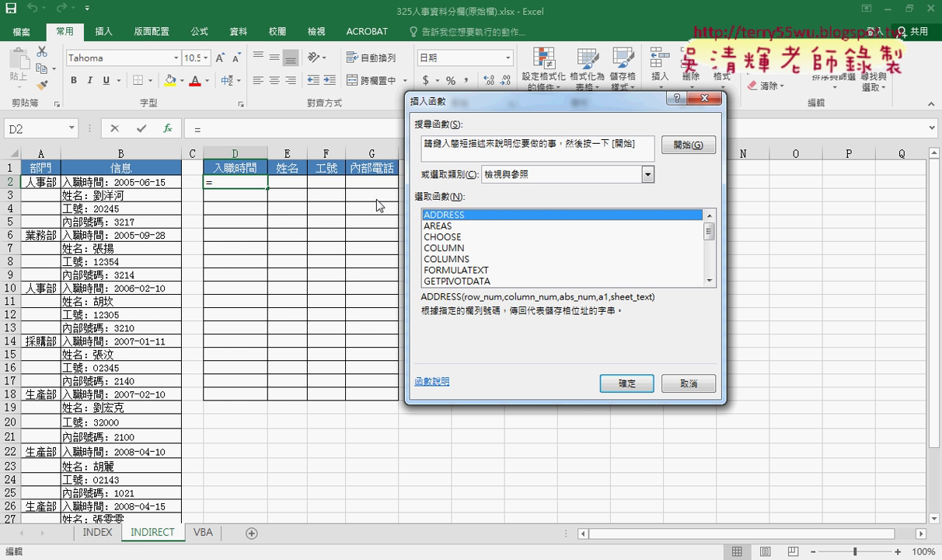
pyautogui.click(463, 248)
pyautogui.doubleClick(463, 248)
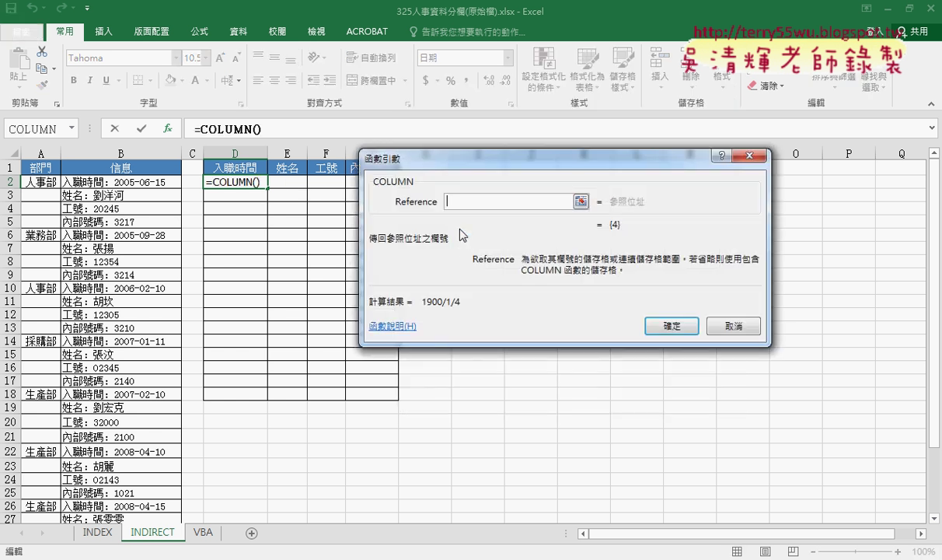
pyautogui.click(668, 327)
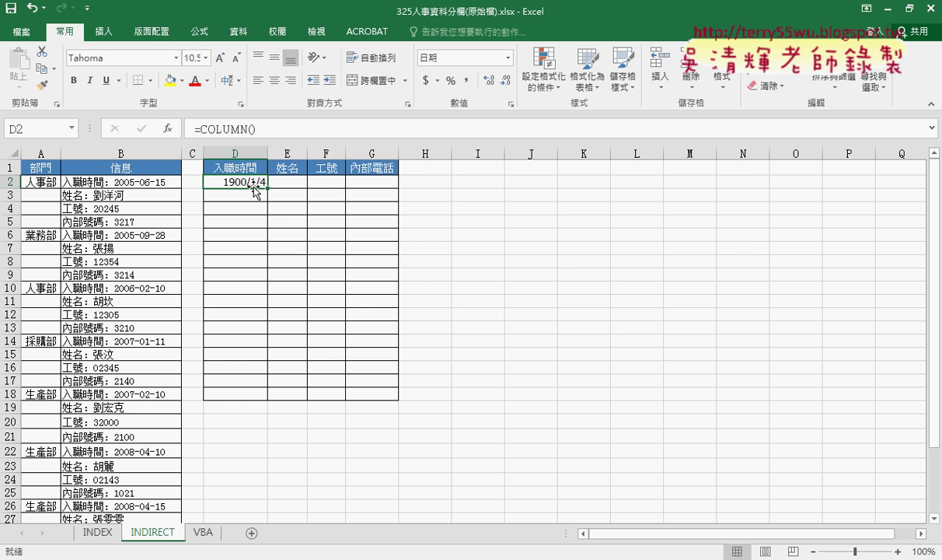
# Change D2's number format to General so it shows 4 instead of 1900/1/4.
pyautogui.rightClick(251, 182)
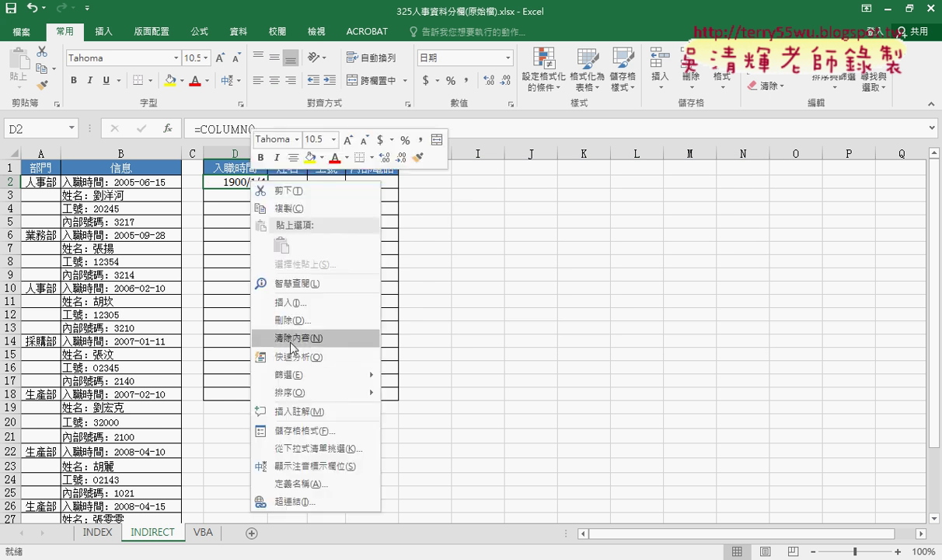
pyautogui.press('Escape')
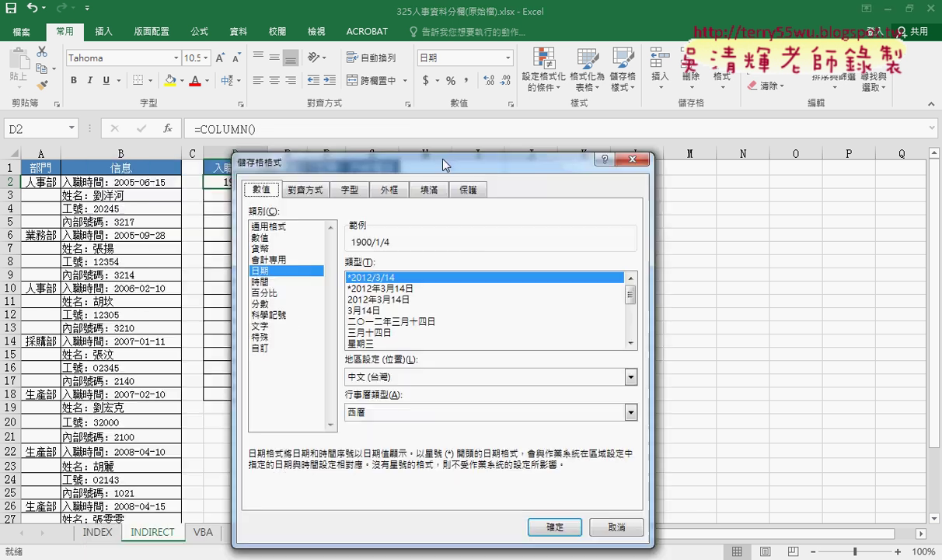
pyautogui.click(345, 214)
pyautogui.click(628, 509)
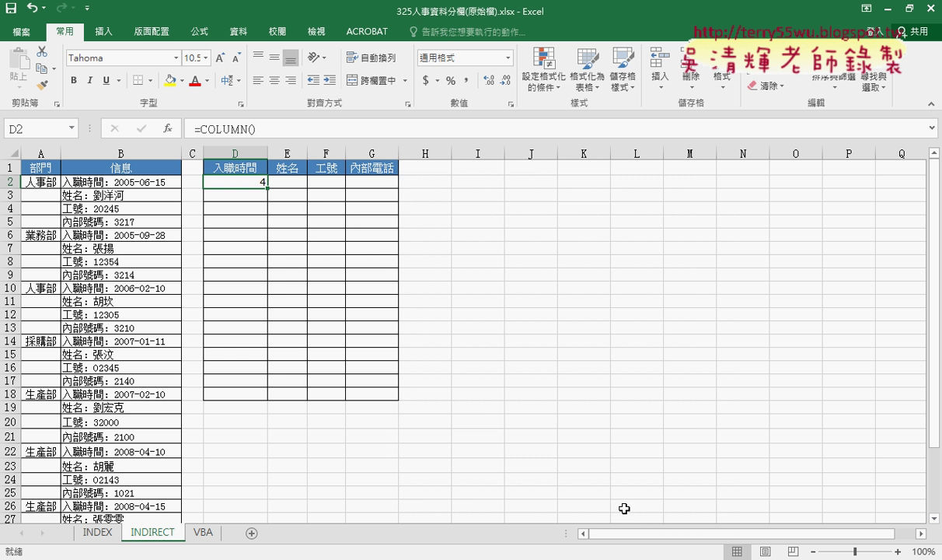
# Change D2 to =COLUMN()-2 and fill it across to G and down to row 9.
pyautogui.click(279, 130)
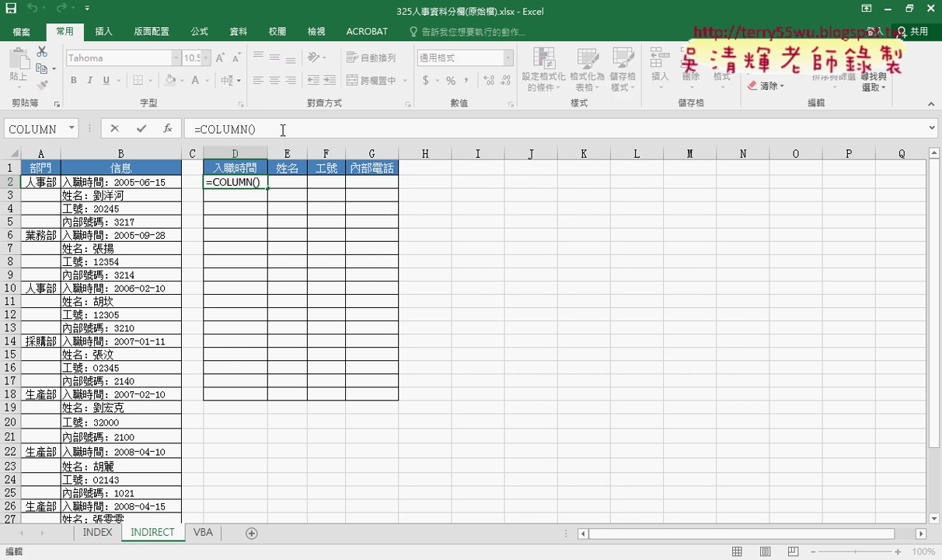
pyautogui.write('-')
pyautogui.write('2')
pyautogui.press('Return')
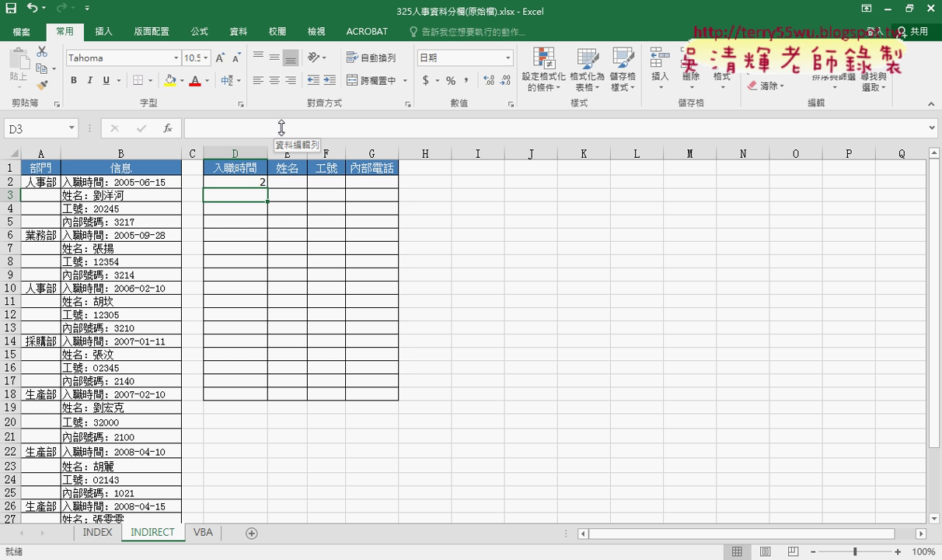
pyautogui.click(242, 184)
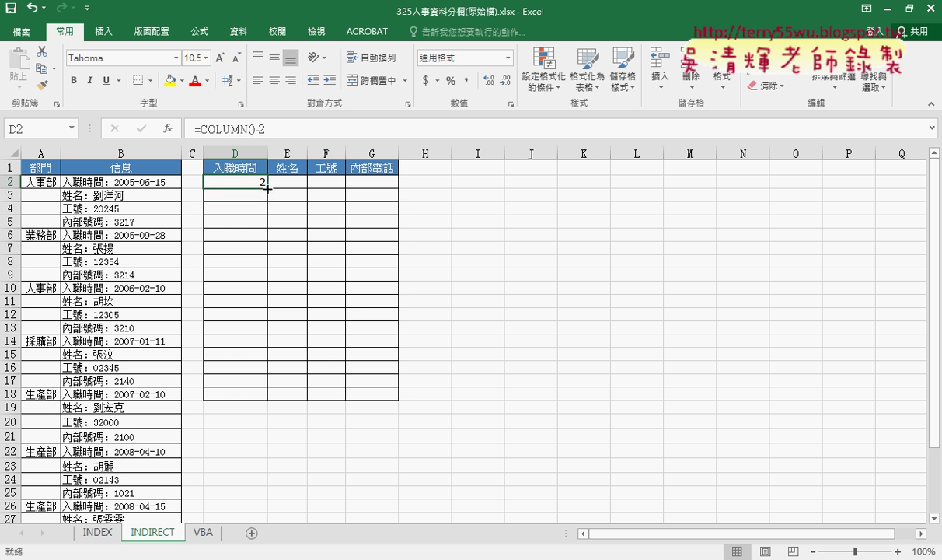
pyautogui.moveTo(266, 188)
pyautogui.mouseDown()
pyautogui.moveTo(396, 190)
pyautogui.moveTo(398, 278)
pyautogui.mouseUp()
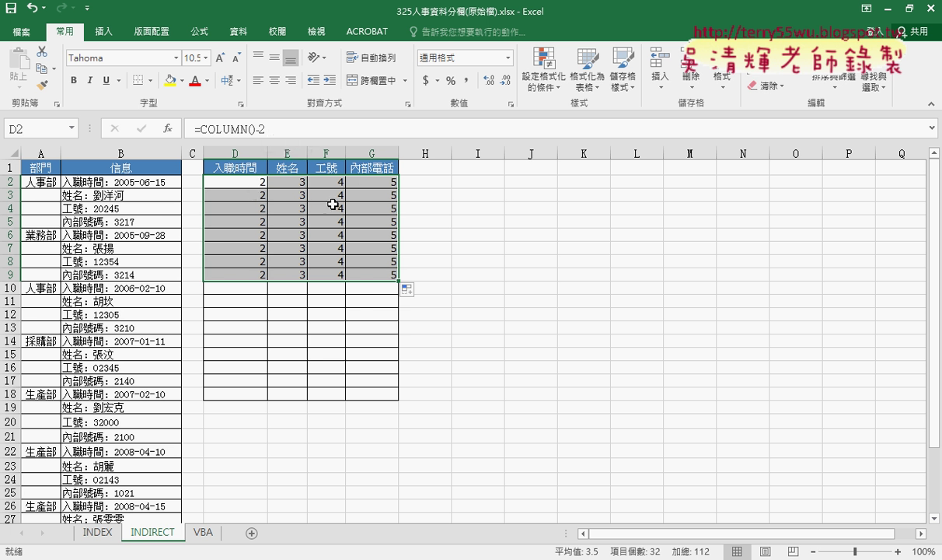
# Extend D2's formula to =COLUMN()-2+(ROW()-2)*4 in the formula bar.
pyautogui.click(282, 137)
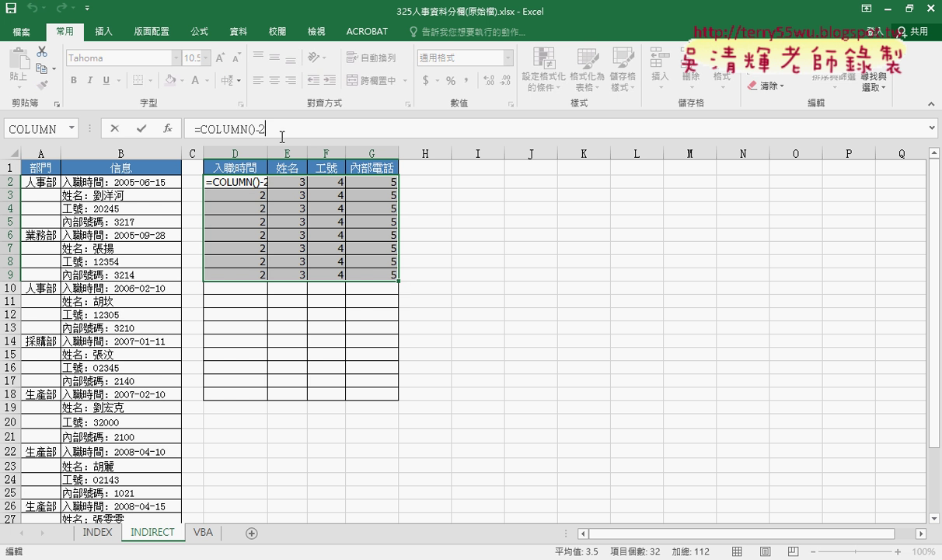
pyautogui.write('+')
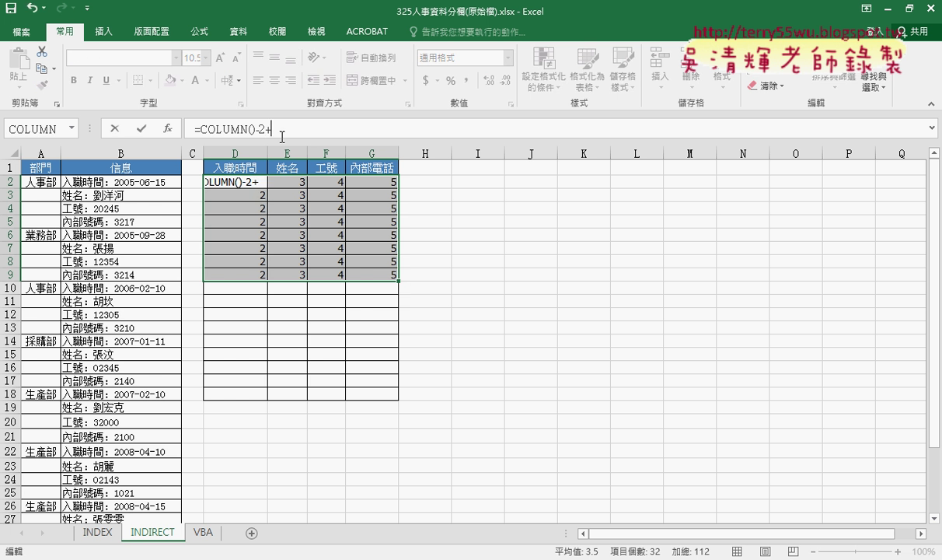
pyautogui.write('r')
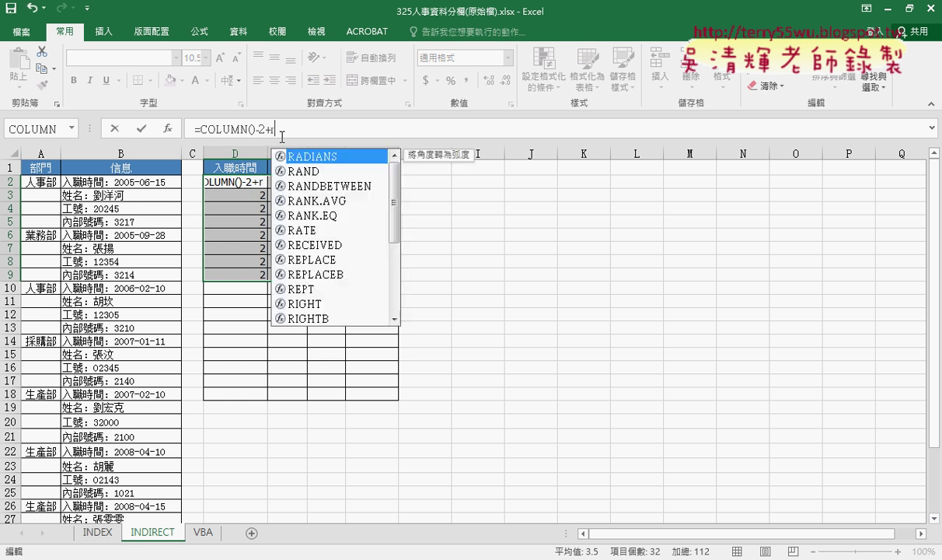
pyautogui.write('ow')
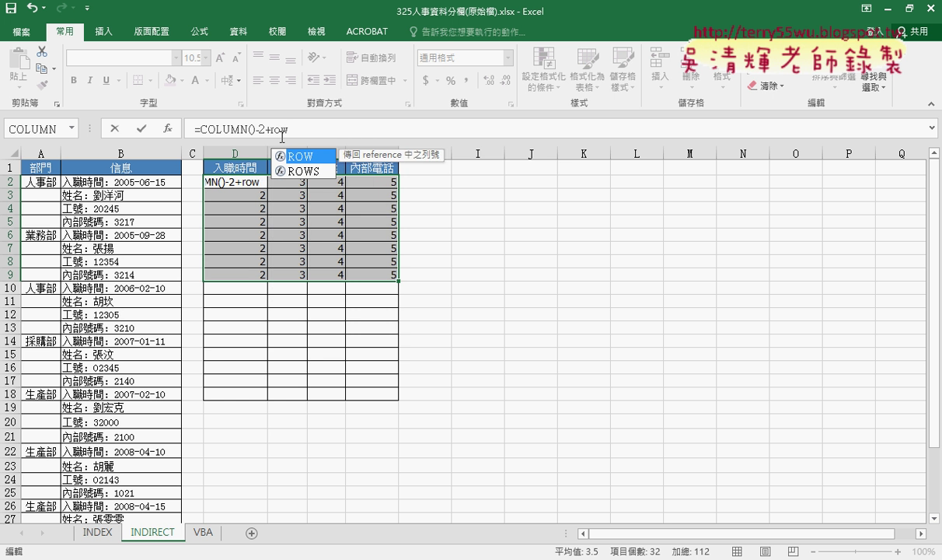
pyautogui.write('()')
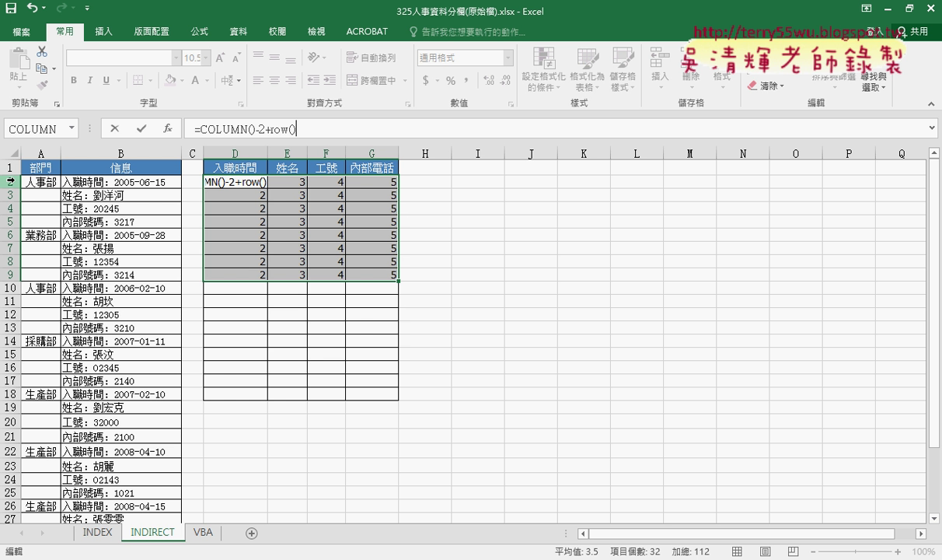
pyautogui.write('-2')
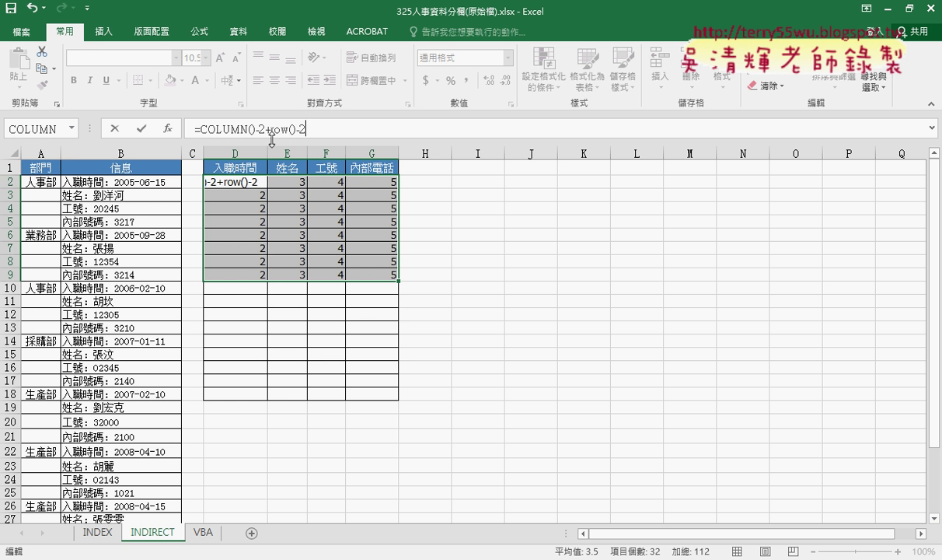
pyautogui.click(268, 129)
pyautogui.write('()-2)')
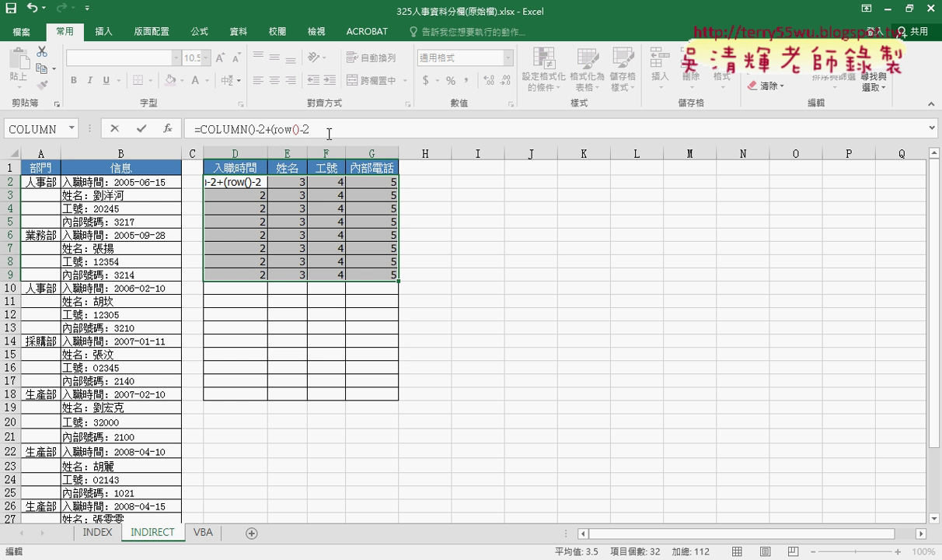
pyautogui.write('*')
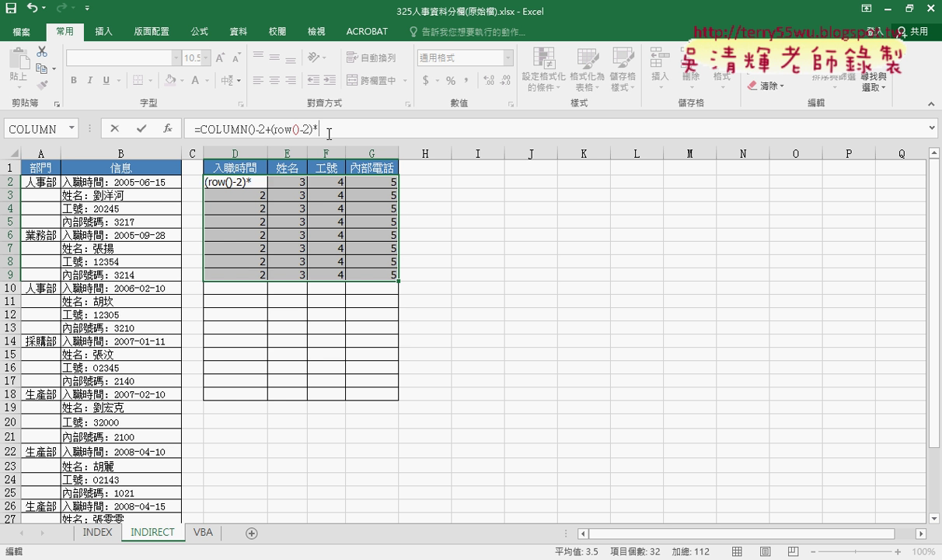
pyautogui.write('4')
# Annotate the row offset and *4 multiplier with the screen pen, then confirm the formula.
pyautogui.moveTo(314, 128); pyautogui.dragTo(270, 129)
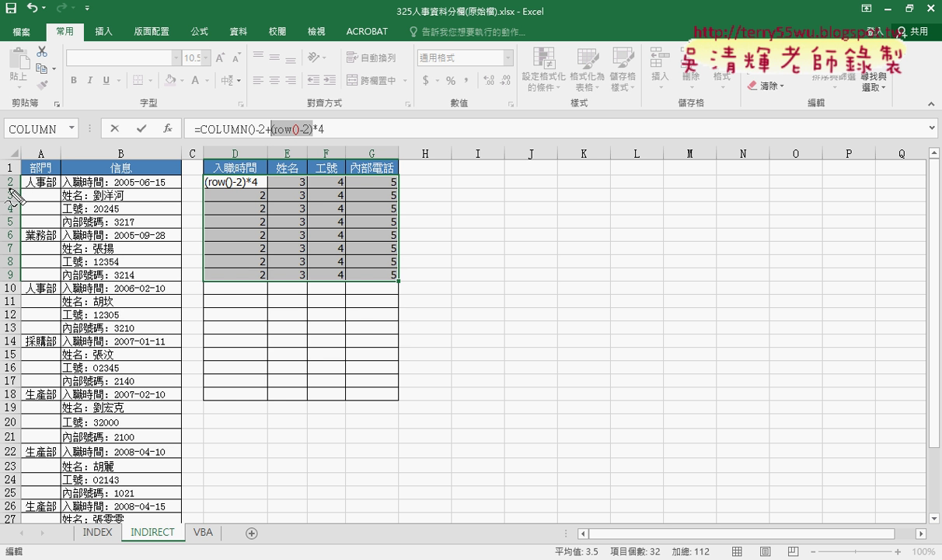
pyautogui.moveTo(14, 174); pyautogui.dragTo(11, 189)
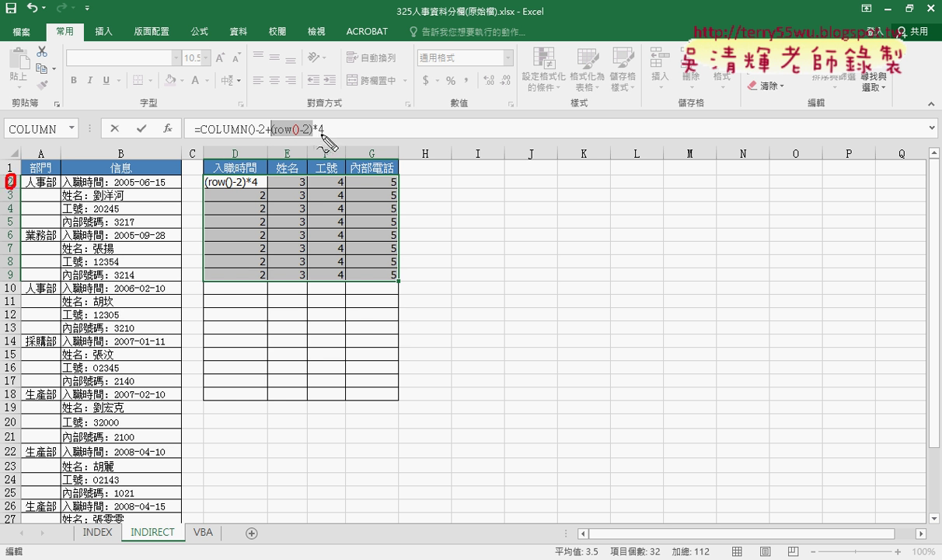
pyautogui.moveTo(313, 136); pyautogui.dragTo(323, 137)
pyautogui.moveTo(287, 101); pyautogui.dragTo(285, 103)
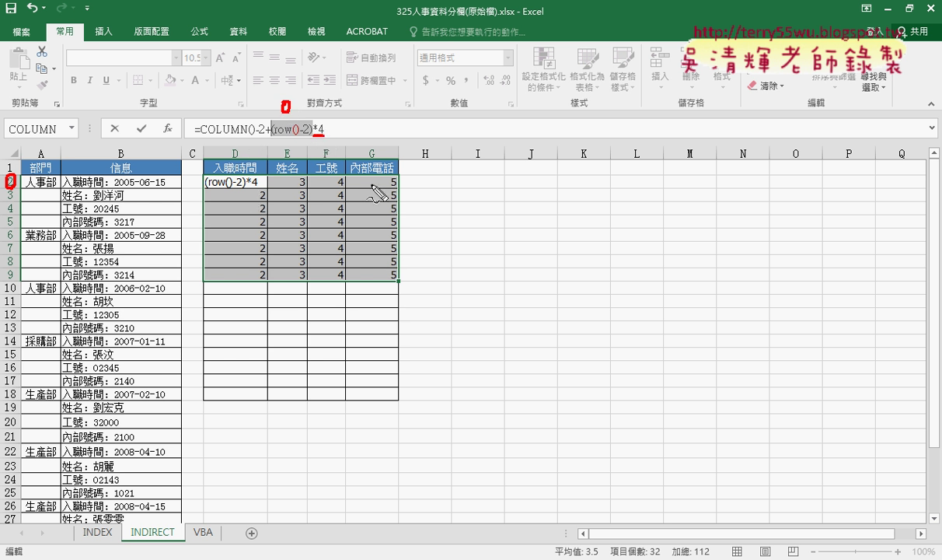
pyautogui.moveTo(16, 187); pyautogui.dragTo(8, 213)
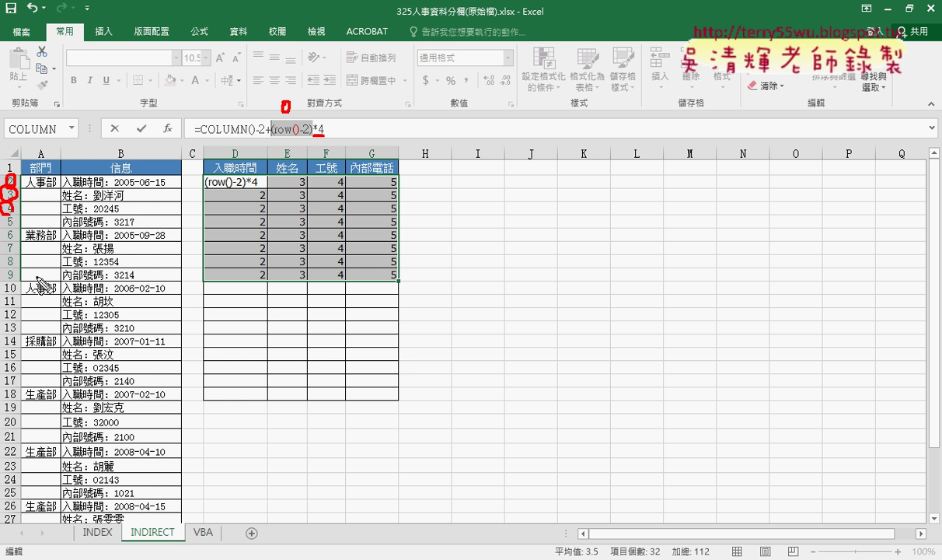
pyautogui.press('Escape')
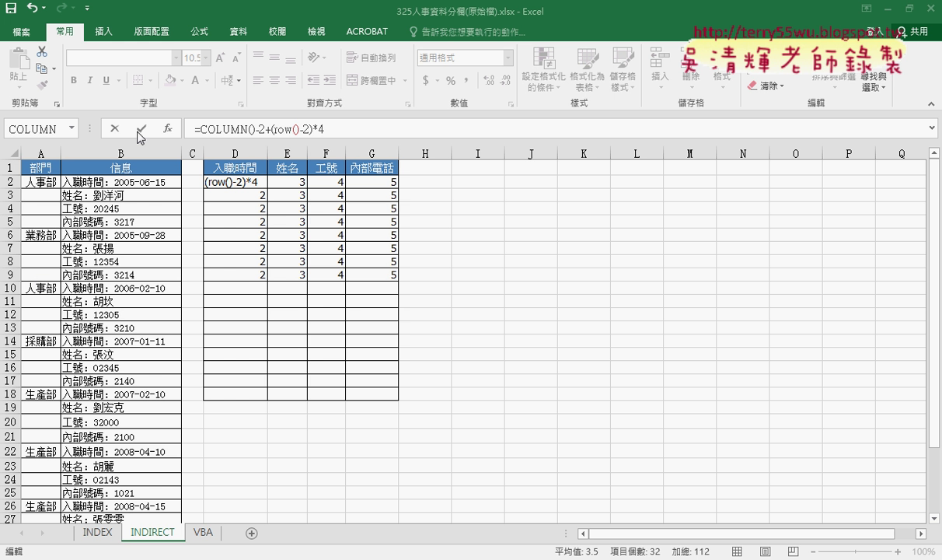
pyautogui.click(137, 129)
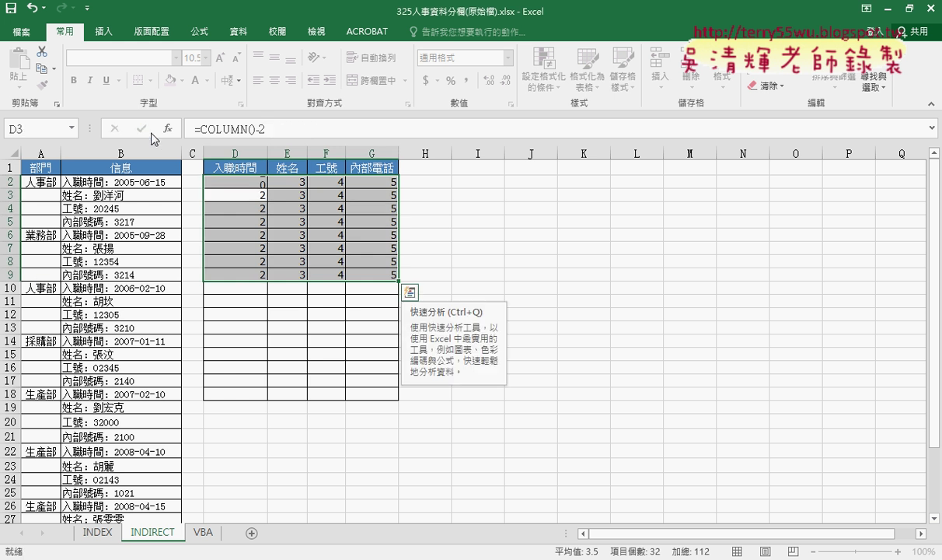
# Fill D2's new formula across to G2 and down to row 9, numbering 2 through 33.
pyautogui.click(260, 184)
pyautogui.moveTo(268, 187); pyautogui.dragTo(397, 188)
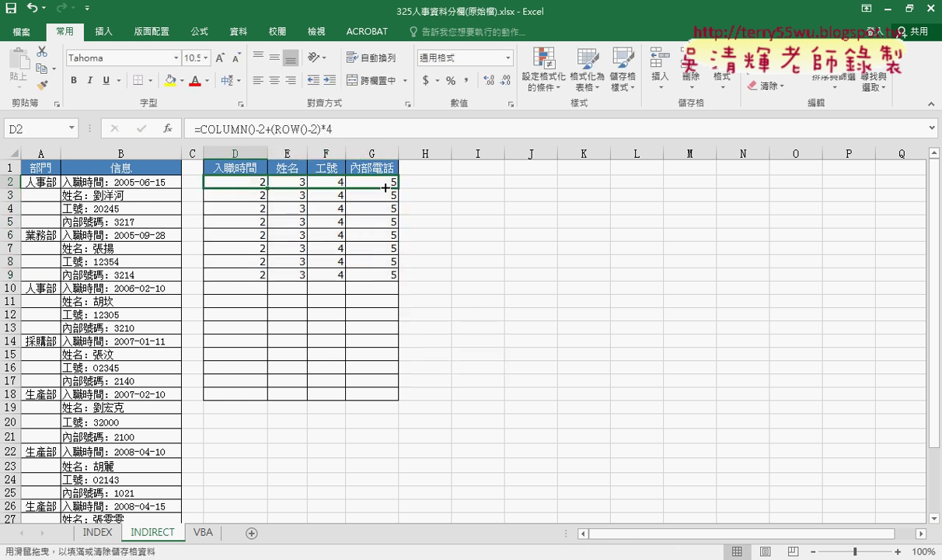
pyautogui.doubleClick(399, 187)
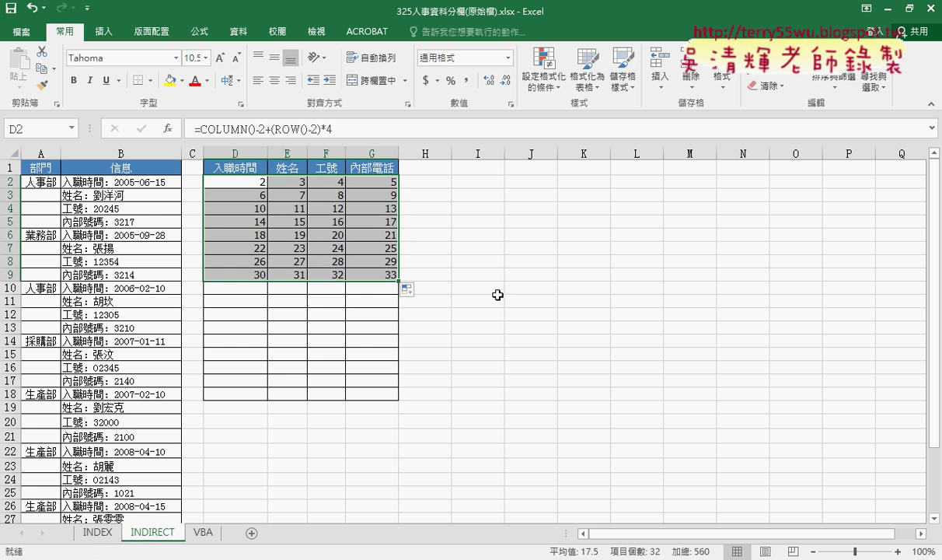
# Select D2's formula text after the equals sign for cutting.
pyautogui.click(239, 182)
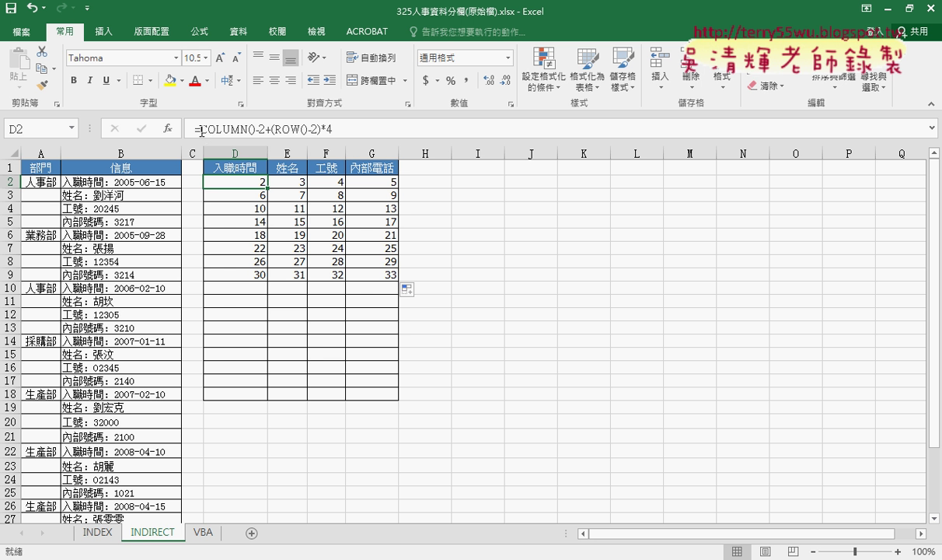
pyautogui.moveTo(201, 131); pyautogui.dragTo(335, 127)
pyautogui.rightClick(307, 124)
# Cut D2's old formula and start an INDIRECT function from Lookup & Reference.
pyautogui.click(348, 134)
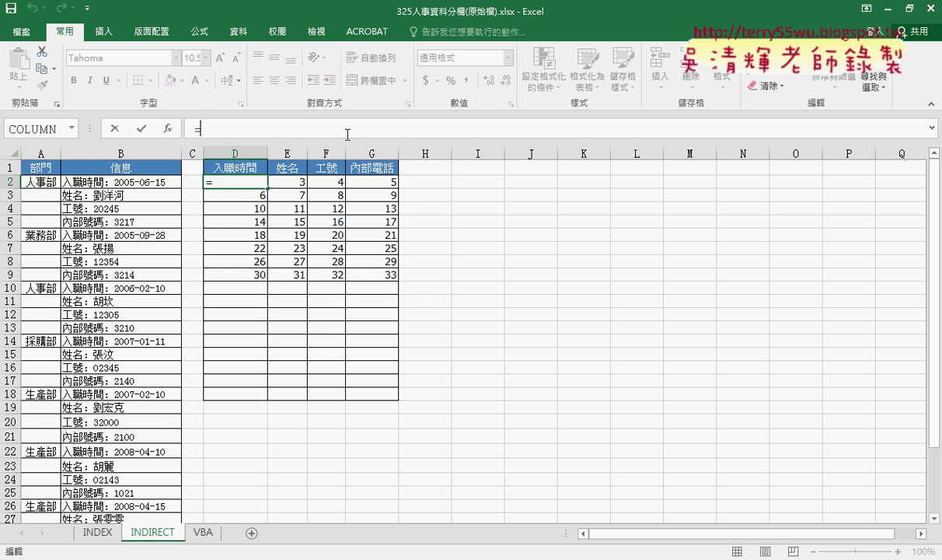
pyautogui.click(166, 128)
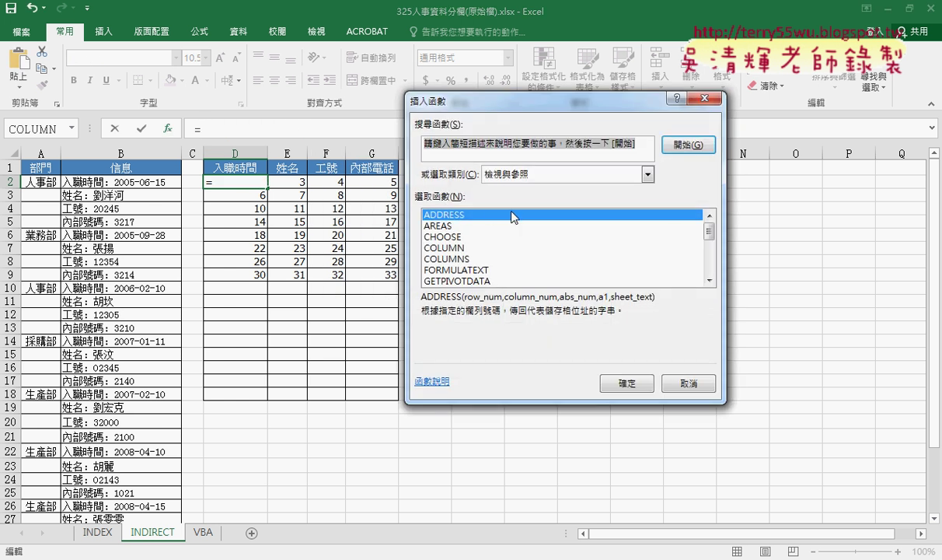
pyautogui.scroll(-1, 667, 233)
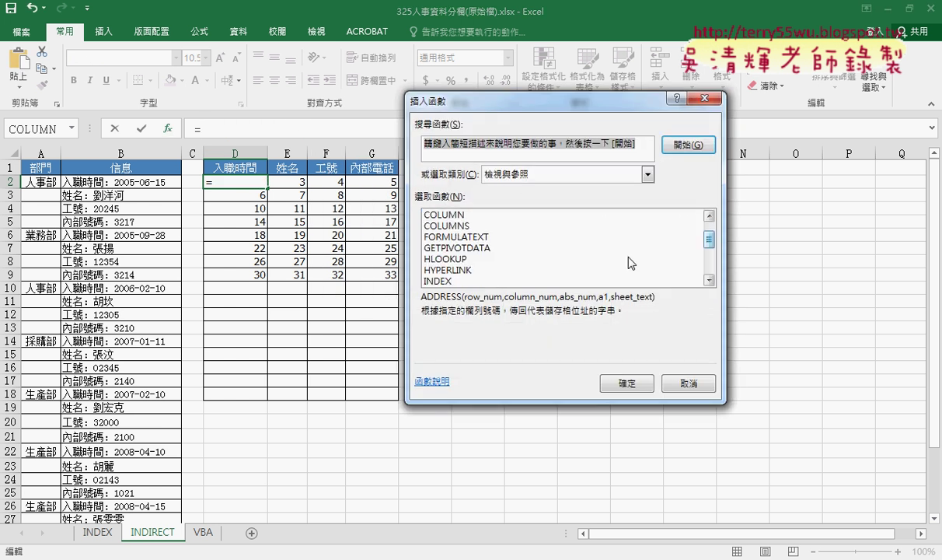
pyautogui.click(710, 281)
pyautogui.click(709, 281)
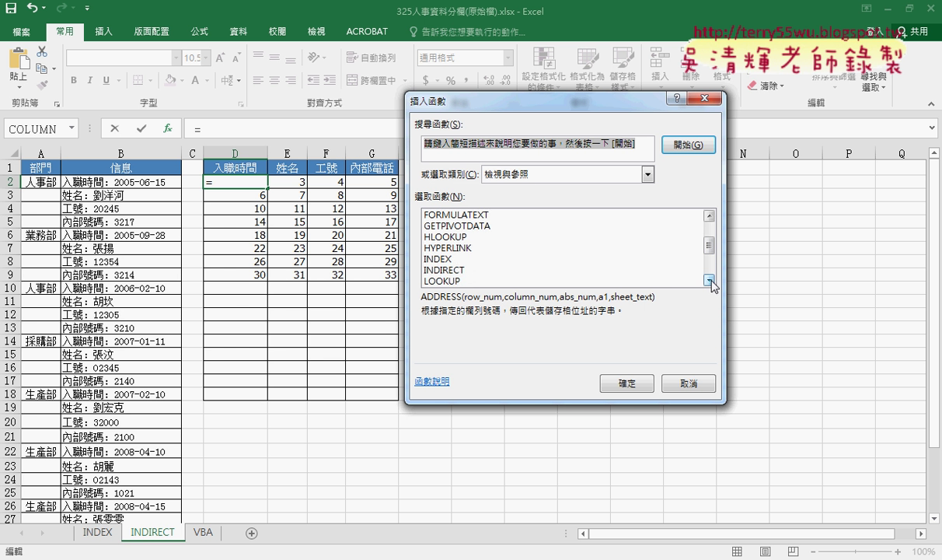
pyautogui.click(710, 281)
pyautogui.doubleClick(490, 259)
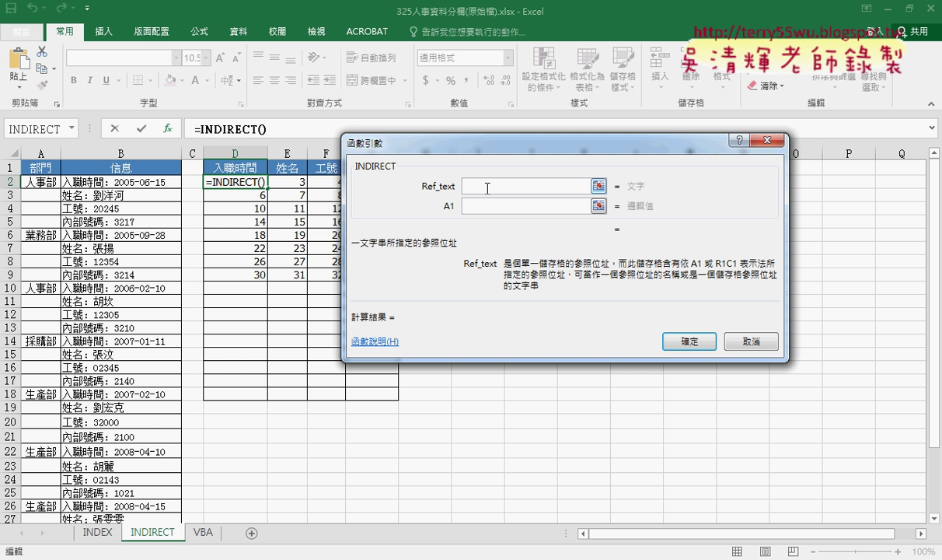
# Enter "B"&COLUMN()-2+(ROW()-2)*4 as INDIRECT's Ref_text argument.
pyautogui.write('""')
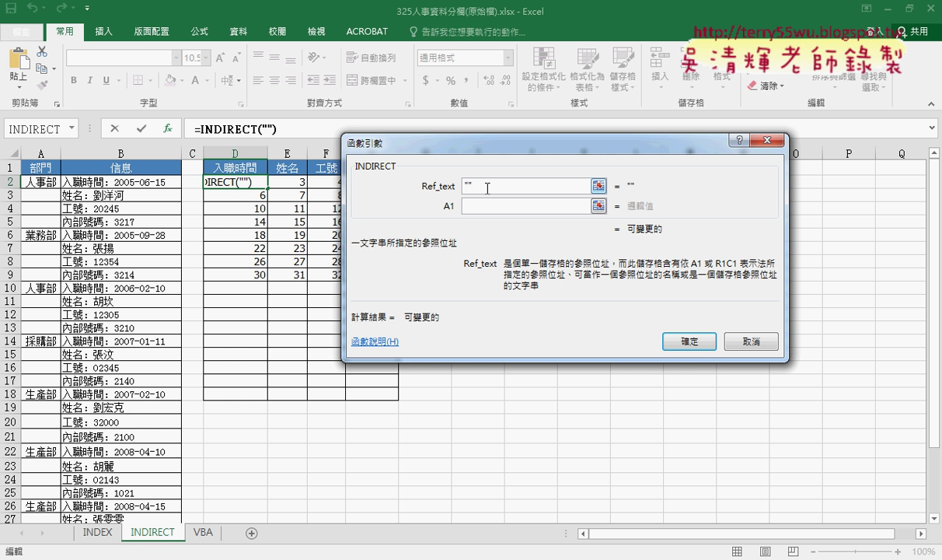
pyautogui.write('B2')
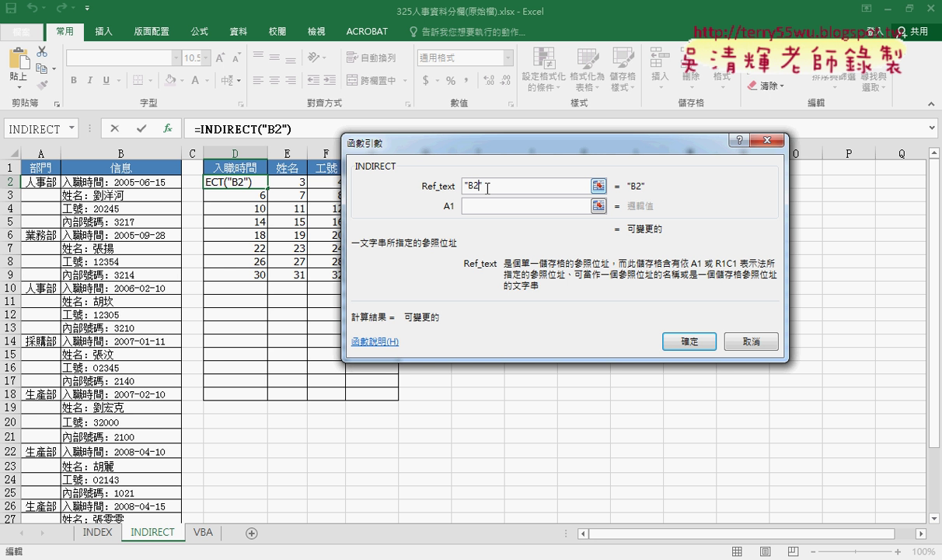
pyautogui.press('BackSpace')
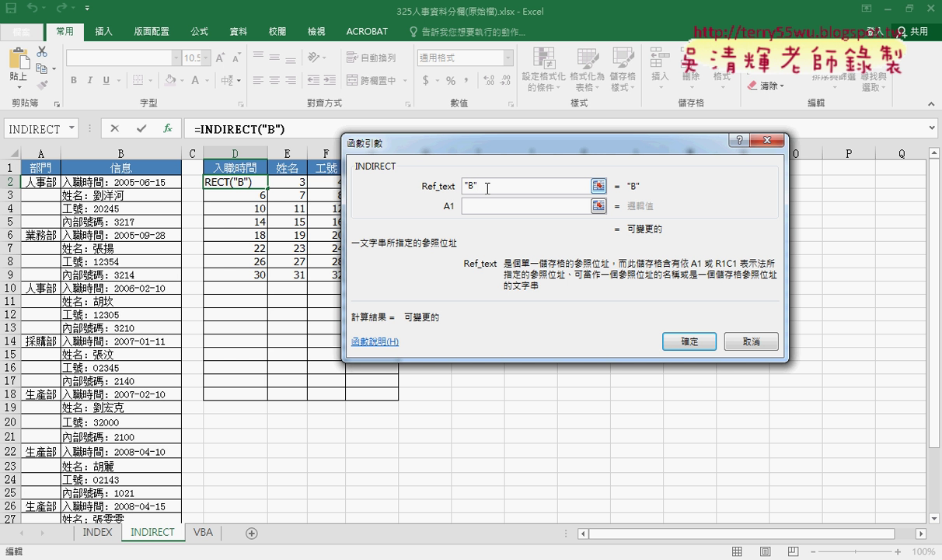
pyautogui.write('&')
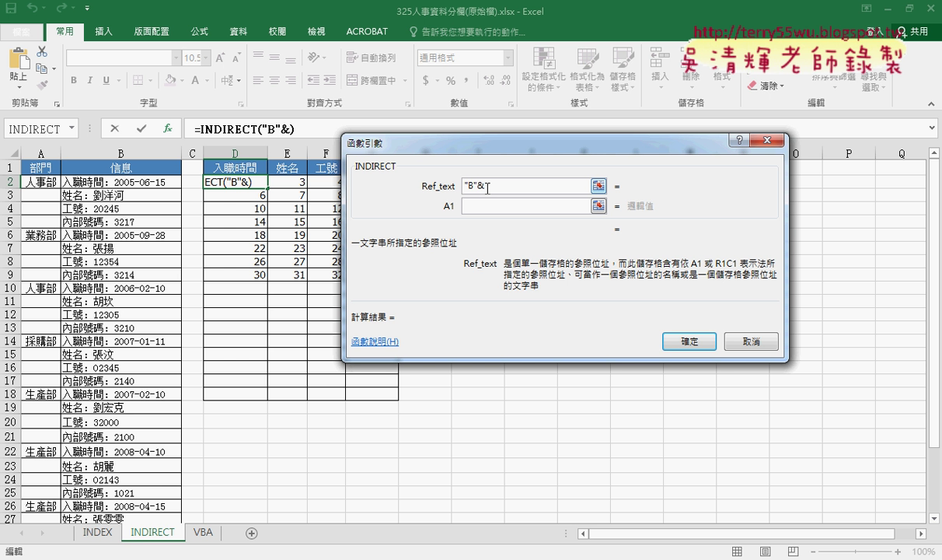
pyautogui.write('COLUMN()-2+(ROW()-2)*4')
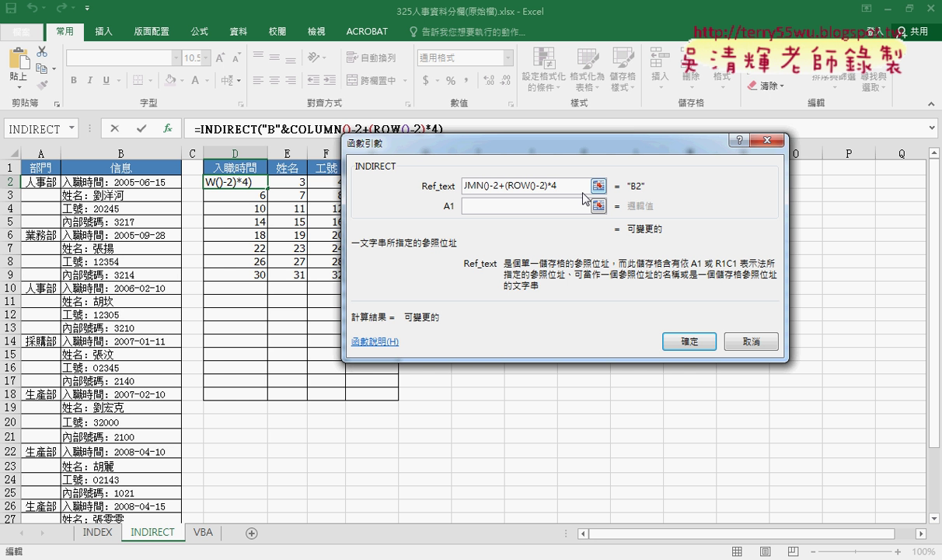
# Annotate the Ref_text argument with the screen pen to show it resolves to B2.
pyautogui.moveTo(555, 188); pyautogui.dragTo(351, 176)
pyautogui.moveTo(483, 185); pyautogui.dragTo(527, 204)
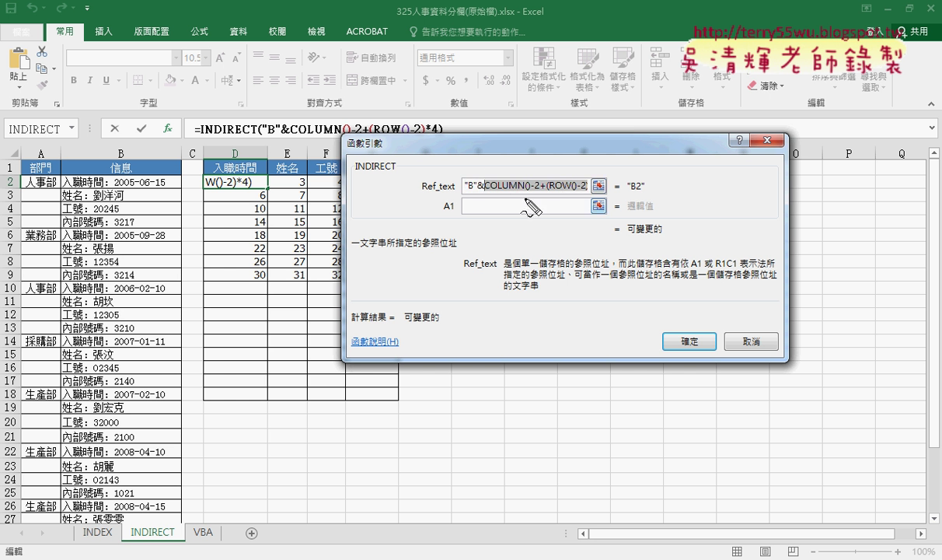
pyautogui.moveTo(545, 163)
pyautogui.mouseDown()
pyautogui.moveTo(580, 179)
pyautogui.moveTo(582, 196)
pyautogui.mouseUp()
pyautogui.moveTo(473, 194); pyautogui.dragTo(484, 194)
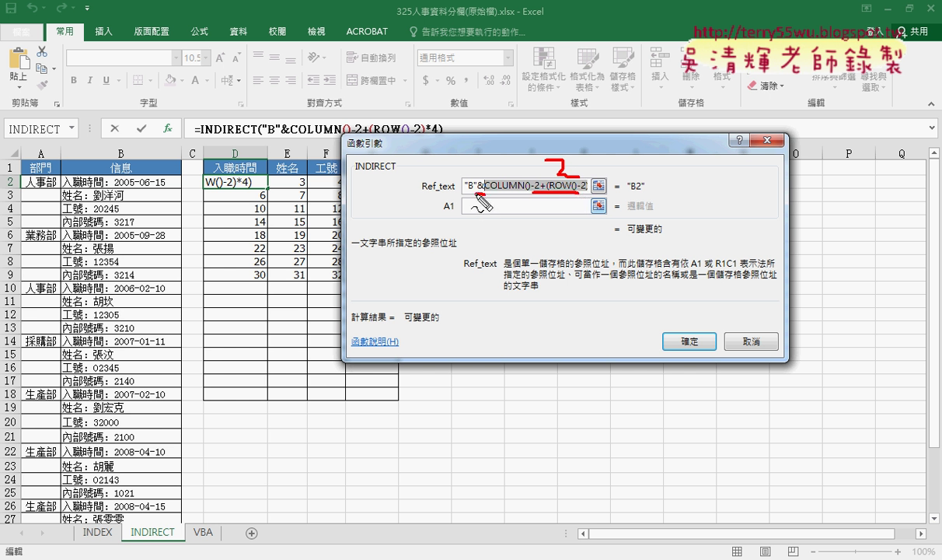
pyautogui.moveTo(534, 146)
pyautogui.mouseDown()
pyautogui.moveTo(535, 160)
pyautogui.moveTo(583, 155)
pyautogui.mouseUp()
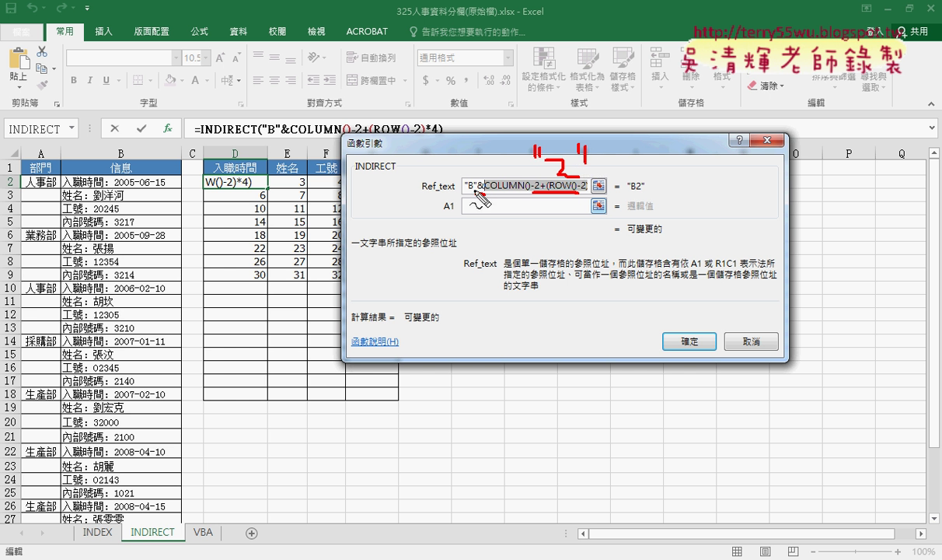
pyautogui.moveTo(465, 192); pyautogui.dragTo(475, 192)
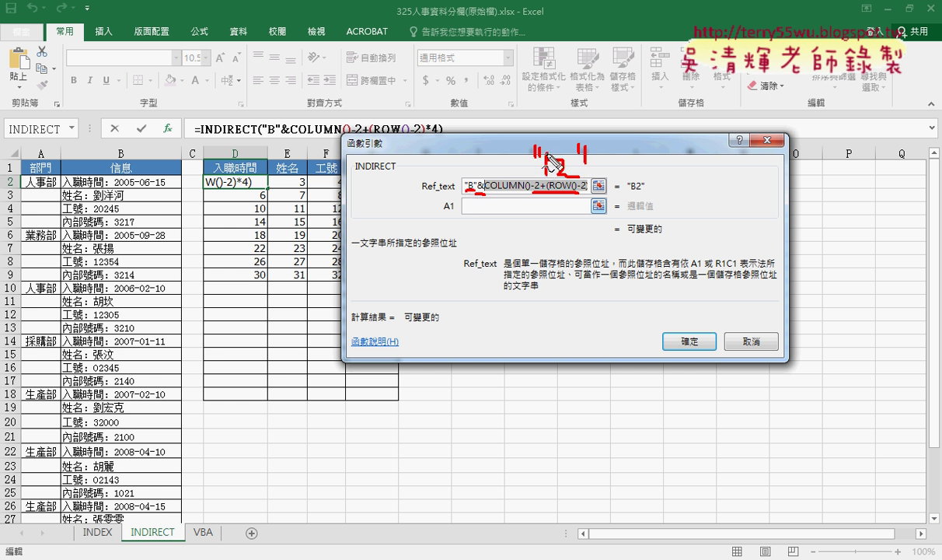
pyautogui.moveTo(544, 151); pyautogui.dragTo(549, 175)
pyautogui.moveTo(577, 144)
pyautogui.mouseDown()
pyautogui.moveTo(644, 166)
pyautogui.moveTo(650, 156)
pyautogui.mouseUp()
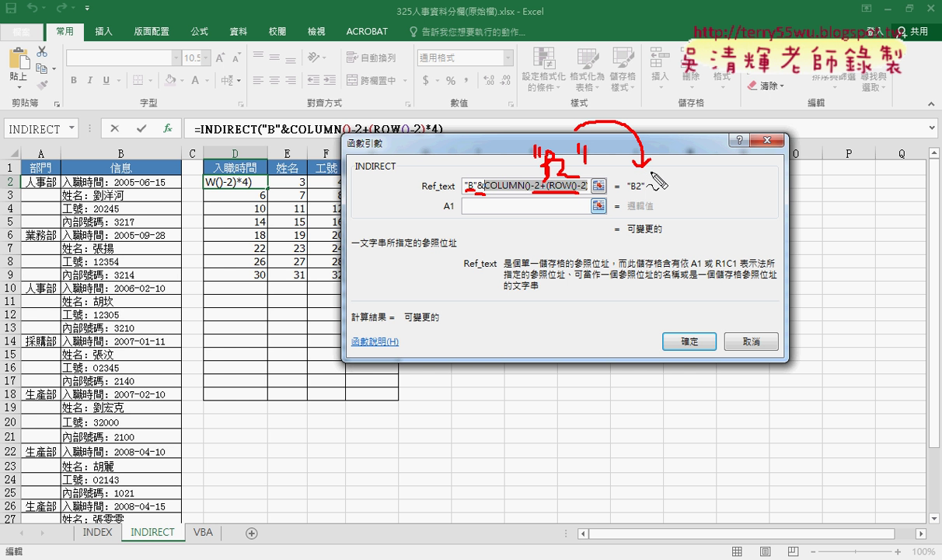
pyautogui.moveTo(628, 196); pyautogui.dragTo(647, 195)
pyautogui.press('Escape')
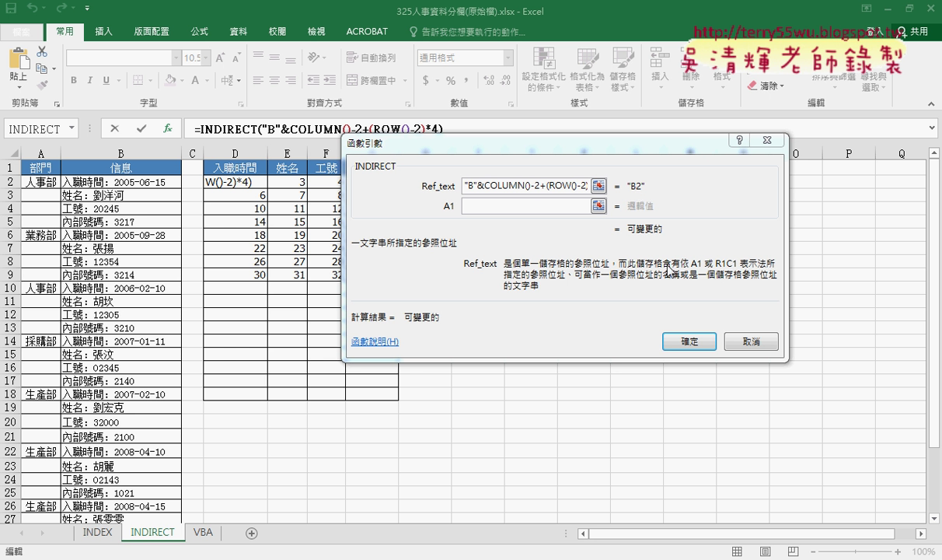
# Confirm the INDIRECT formula, fill it across D2:G9, then cut D2 back to '='.
pyautogui.click(689, 341)
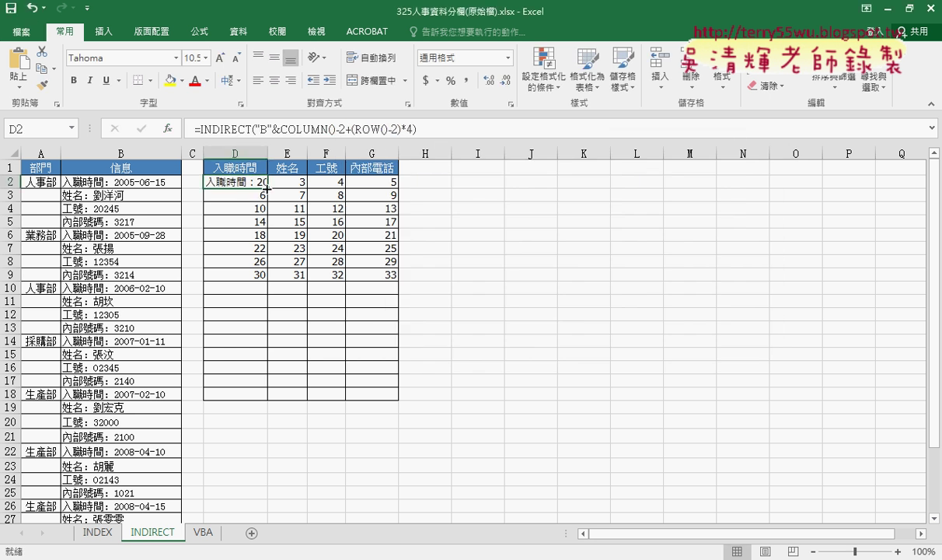
pyautogui.moveTo(267, 188)
pyautogui.mouseDown()
pyautogui.moveTo(396, 186)
pyautogui.moveTo(399, 274)
pyautogui.mouseUp()
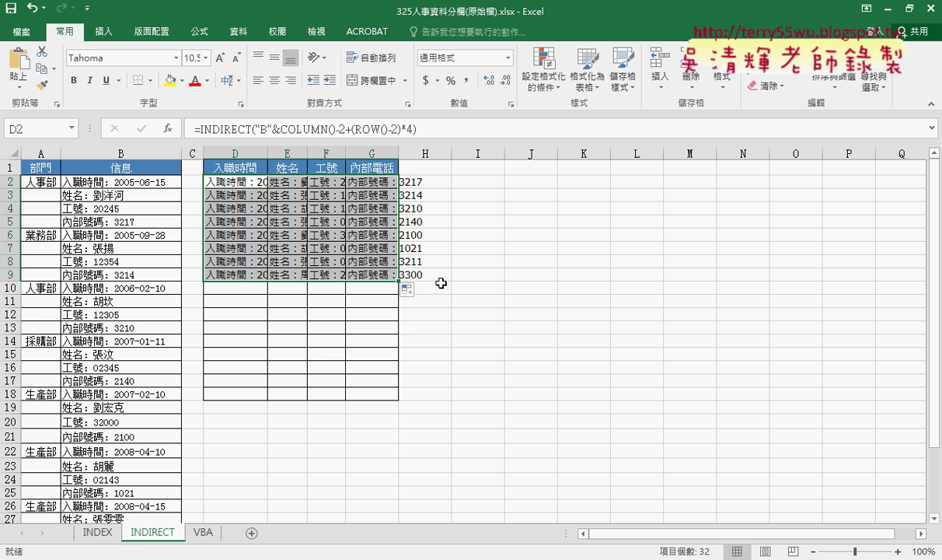
pyautogui.click(231, 186)
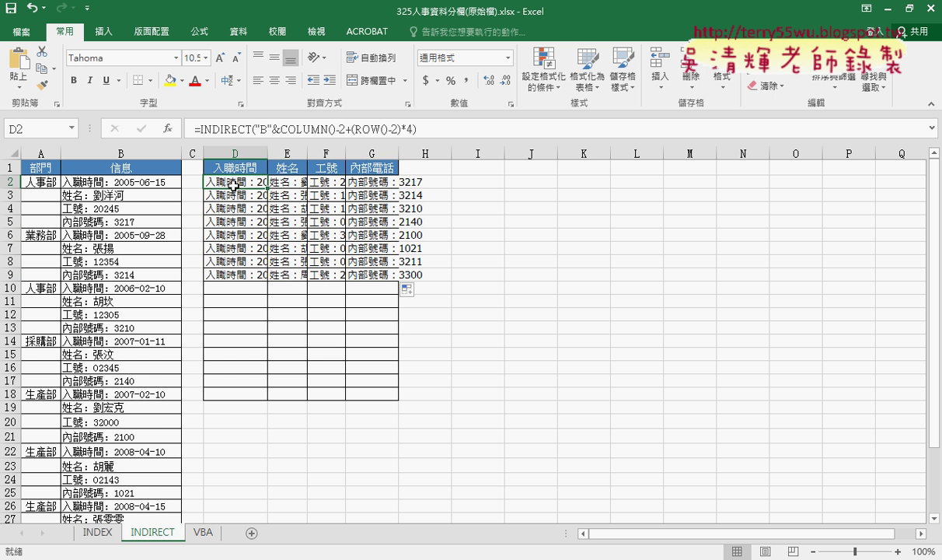
pyautogui.moveTo(200, 130); pyautogui.dragTo(418, 129)
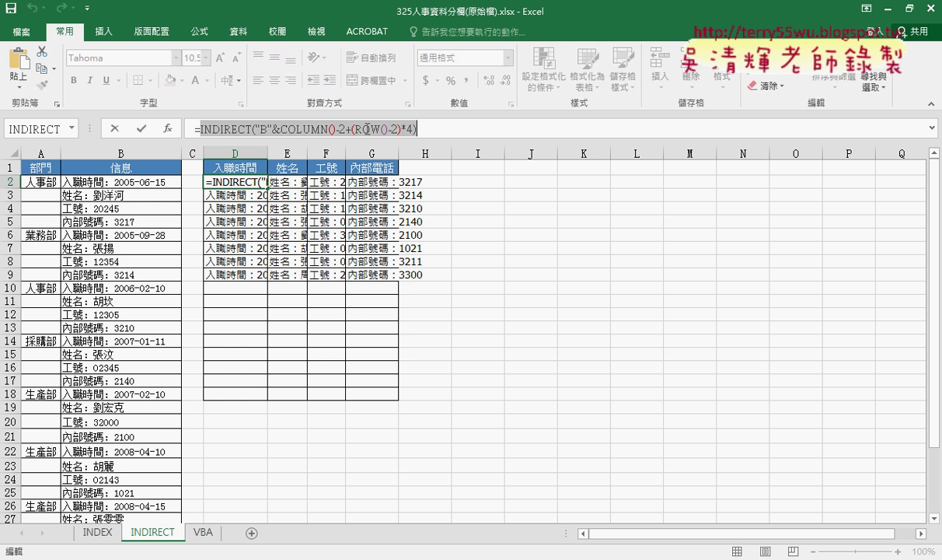
pyautogui.rightClick(323, 120)
pyautogui.click(362, 132)
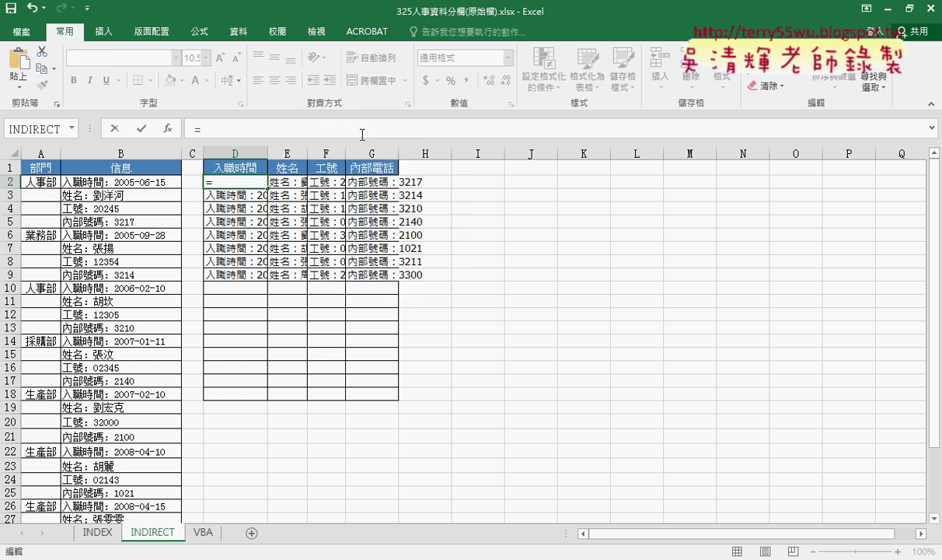
# Start a MID function in D2 from the Text category.
pyautogui.click(168, 129)
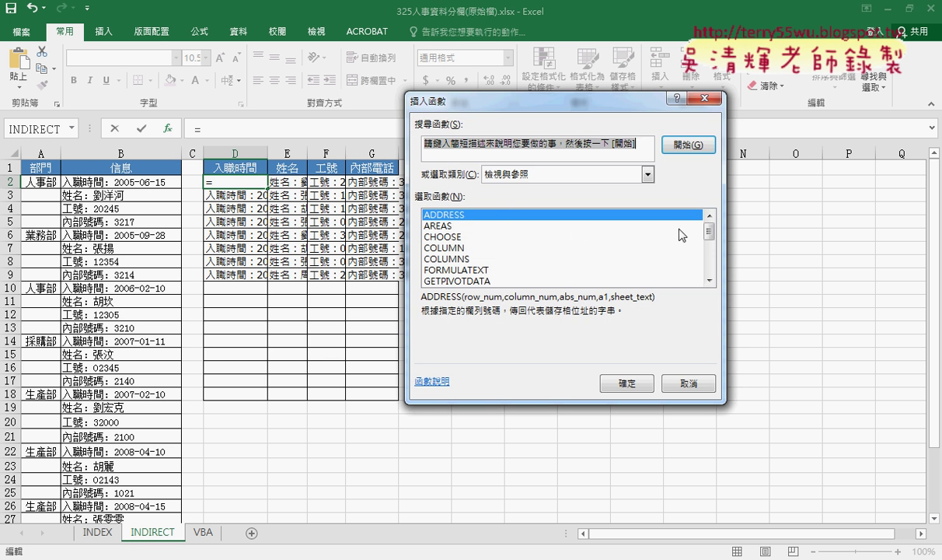
pyautogui.moveTo(709, 231); pyautogui.dragTo(708, 237)
pyautogui.click(544, 174)
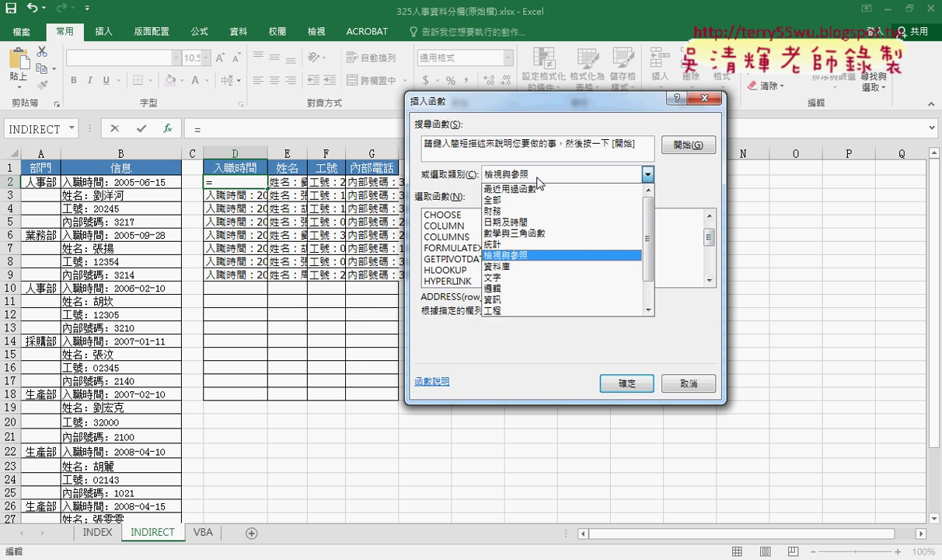
pyautogui.click(536, 269)
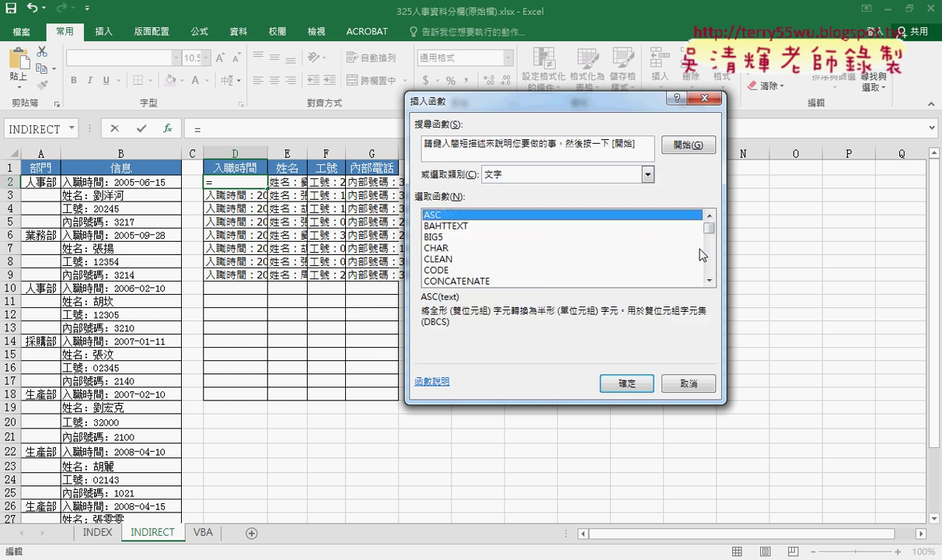
pyautogui.moveTo(708, 228); pyautogui.dragTo(709, 247)
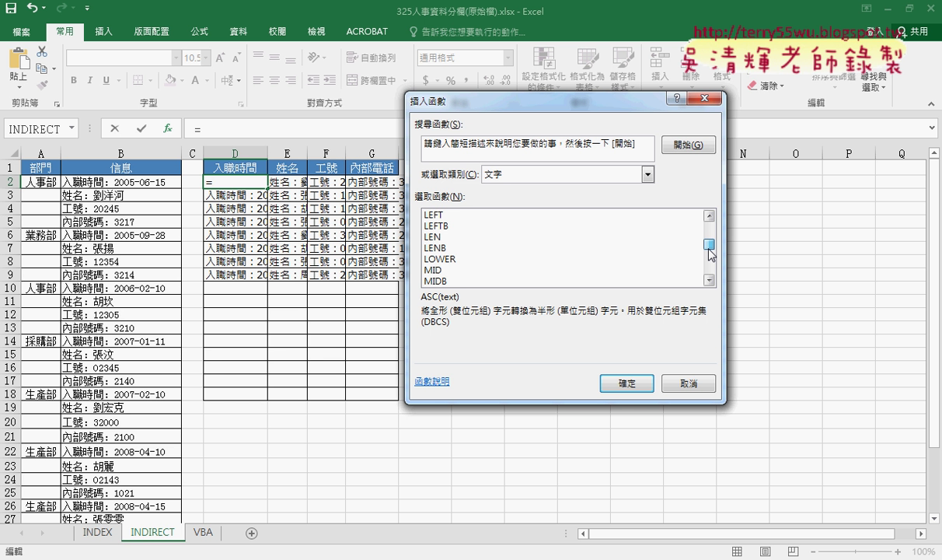
pyautogui.doubleClick(449, 280)
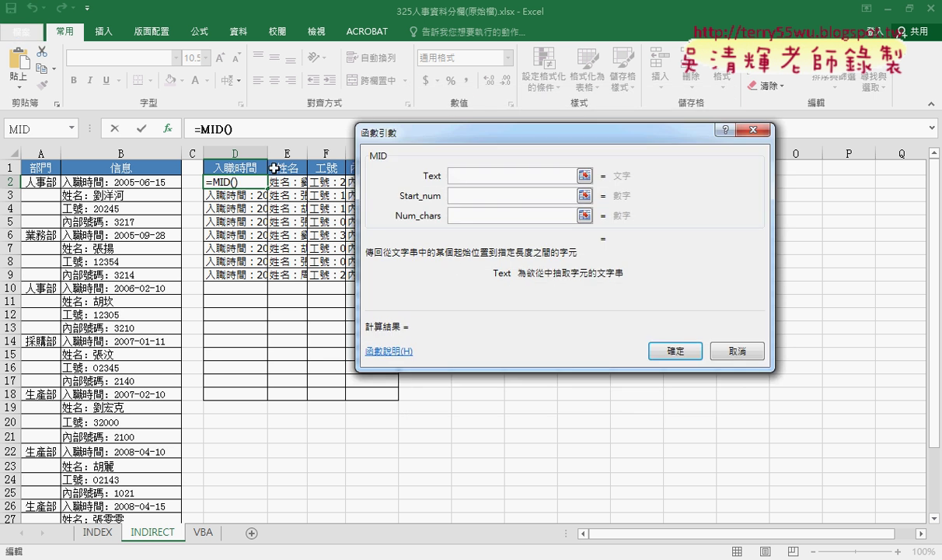
# Paste the INDIRECT reference in as MID's Text argument.
pyautogui.rightClick(467, 175)
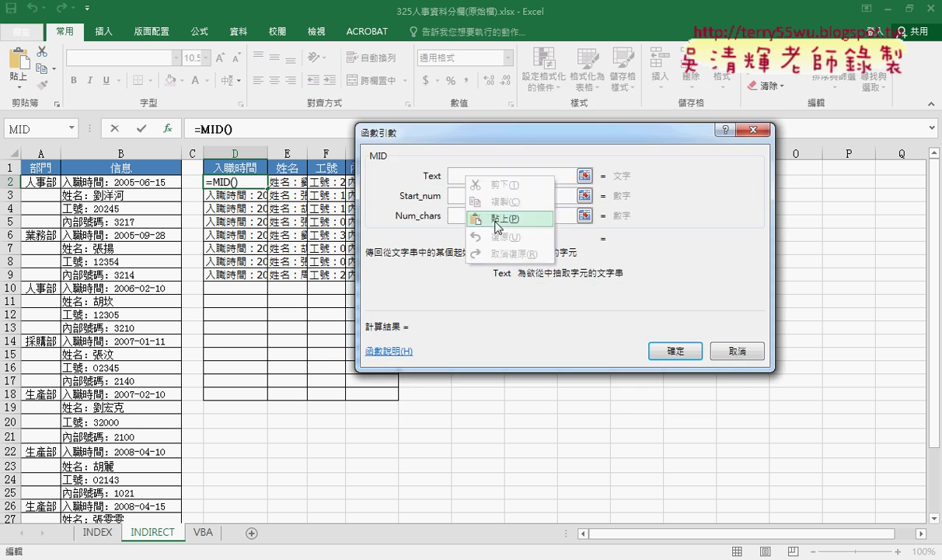
pyautogui.click(497, 219)
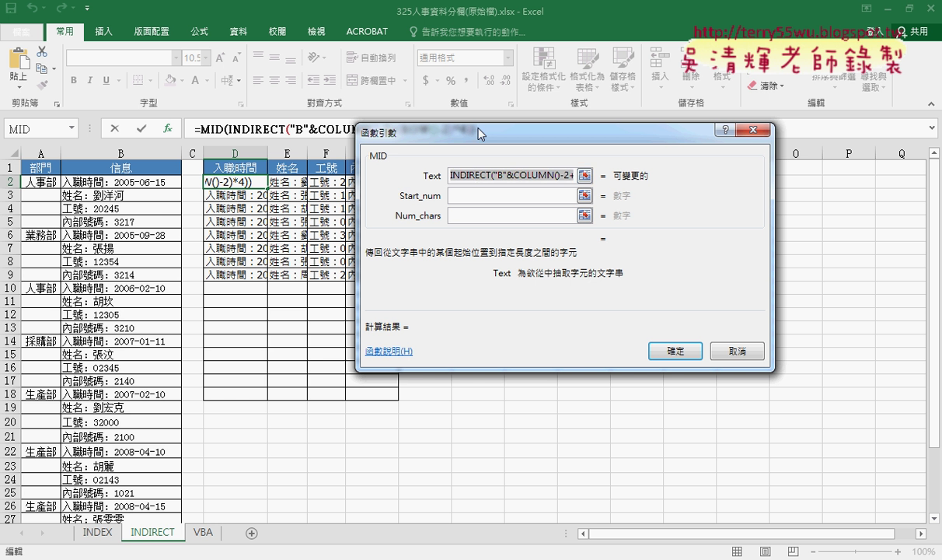
pyautogui.moveTo(479, 134); pyautogui.dragTo(471, 174)
# Begin MID's start position as LEN of header cell D1.
pyautogui.click(472, 236)
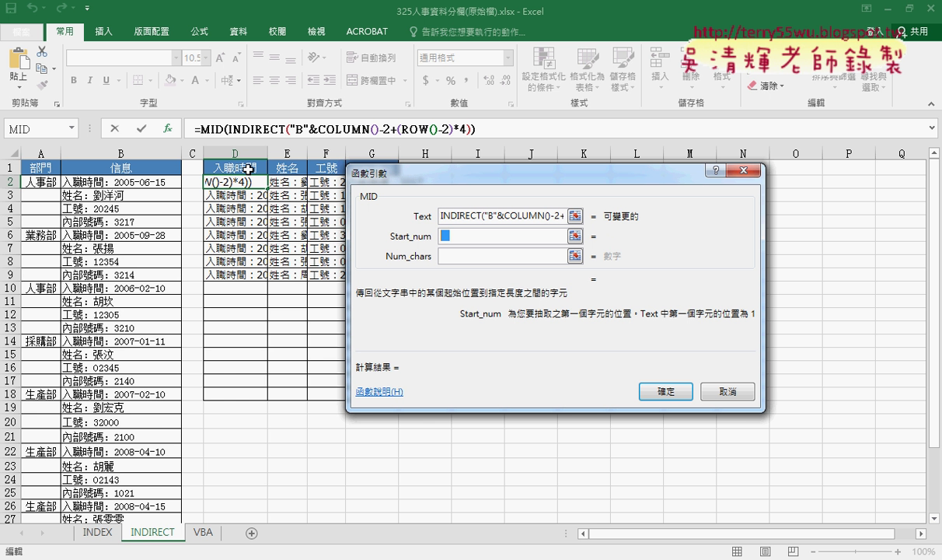
pyautogui.write('1')
pyautogui.write('e')
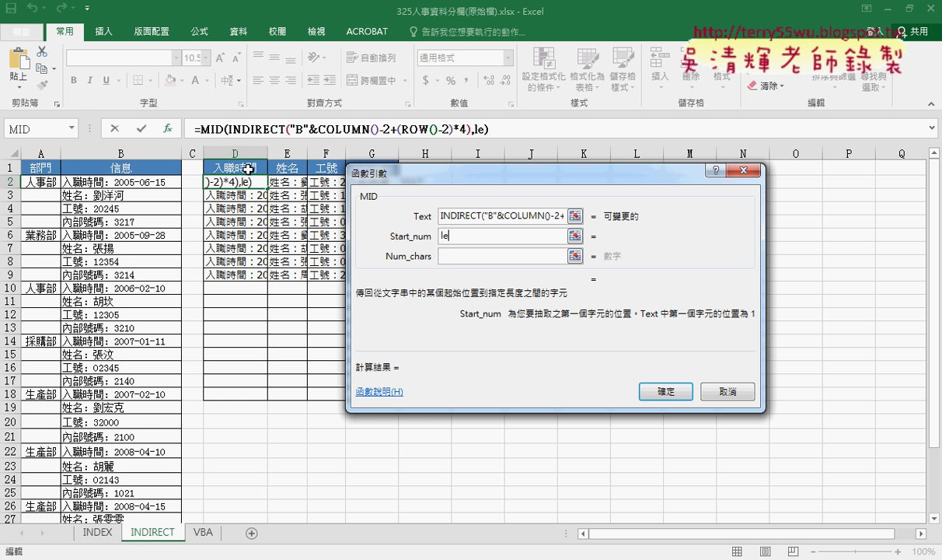
pyautogui.write('n(')
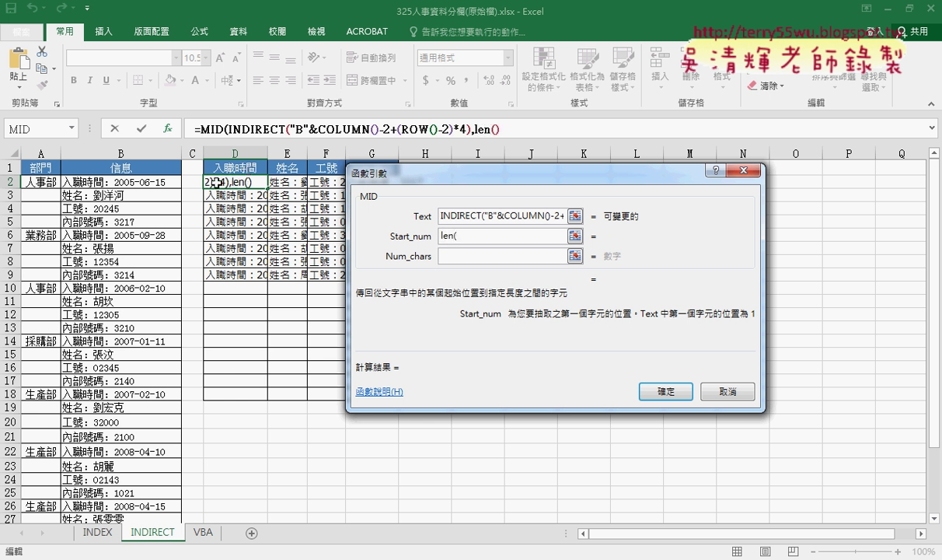
pyautogui.click(231, 167)
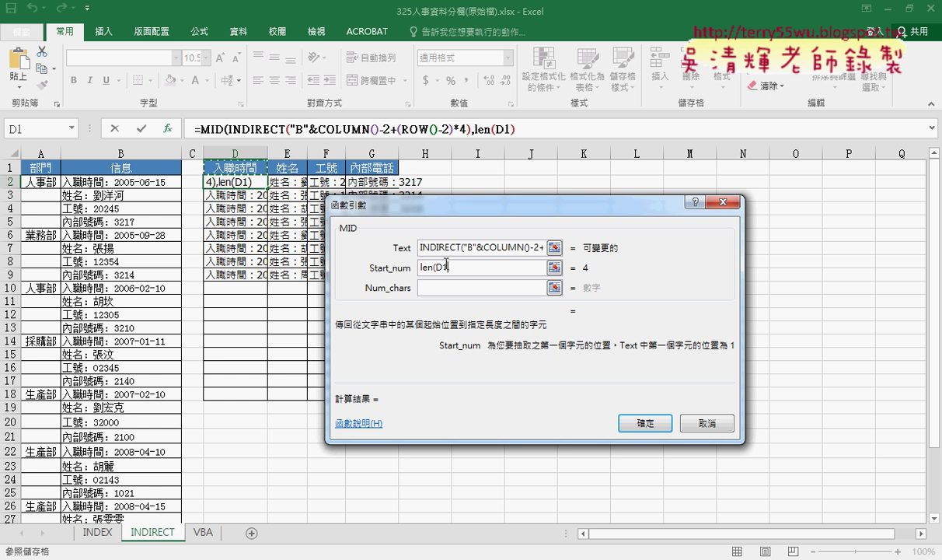
# Finish D2's MID formula with start position LEN(D$1)+2 and 99 characters, showing 2005-06-15.
pyautogui.write(')')
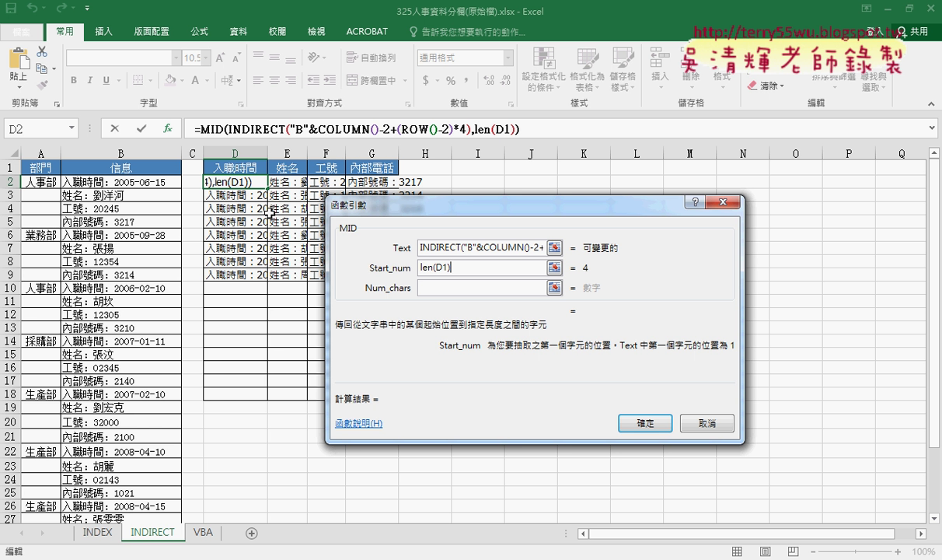
pyautogui.write('+2')
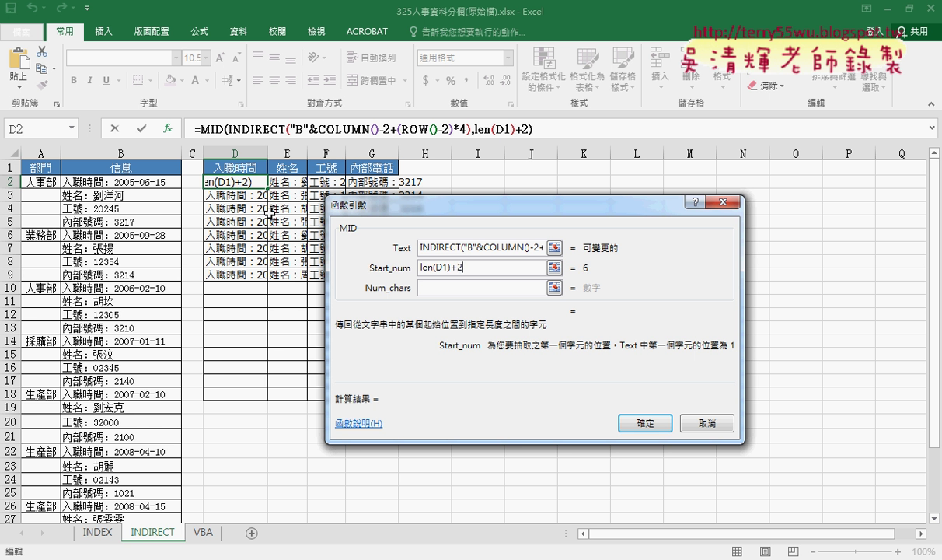
pyautogui.click(468, 285)
pyautogui.write('99')
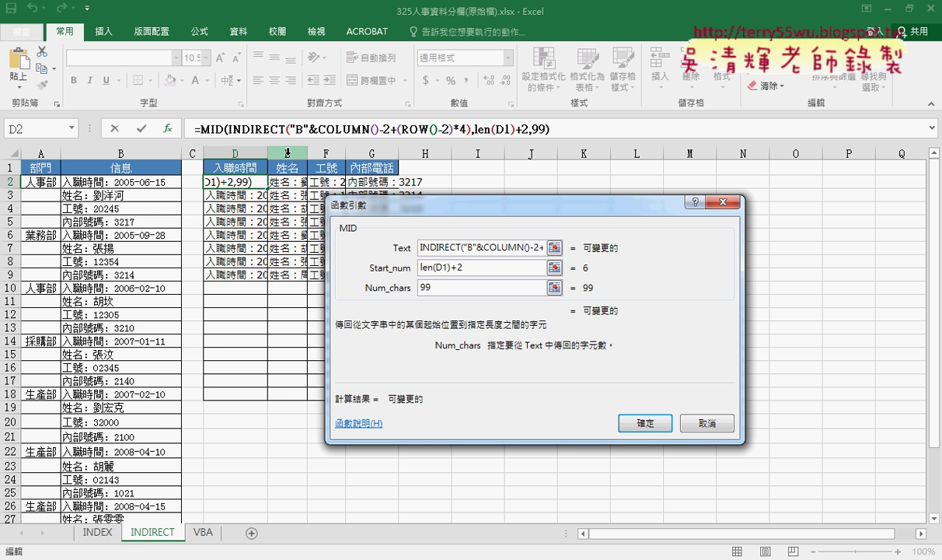
pyautogui.click(437, 268)
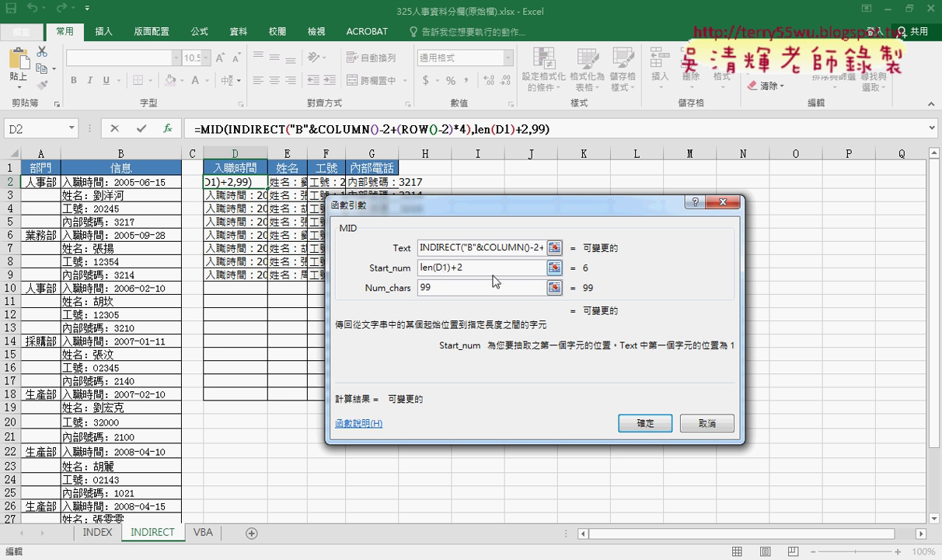
pyautogui.write('$')
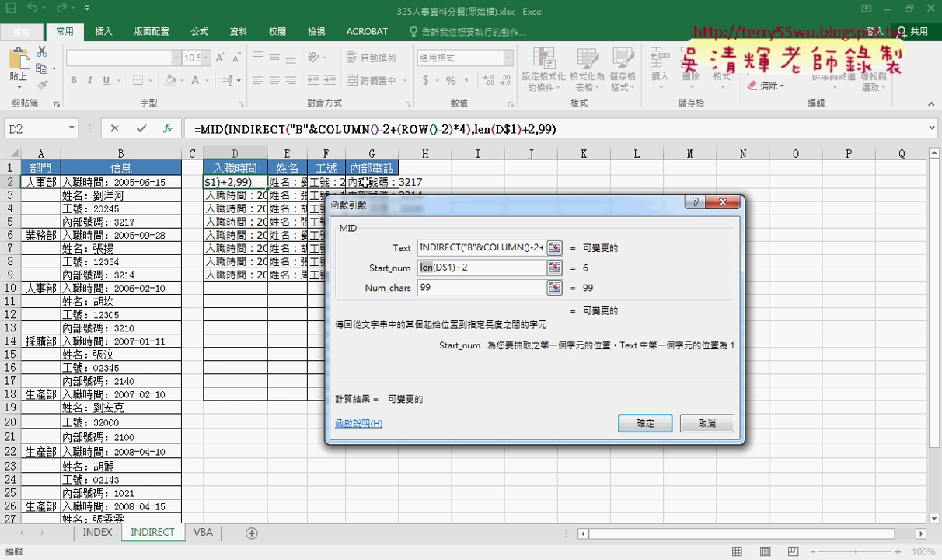
pyautogui.click(644, 423)
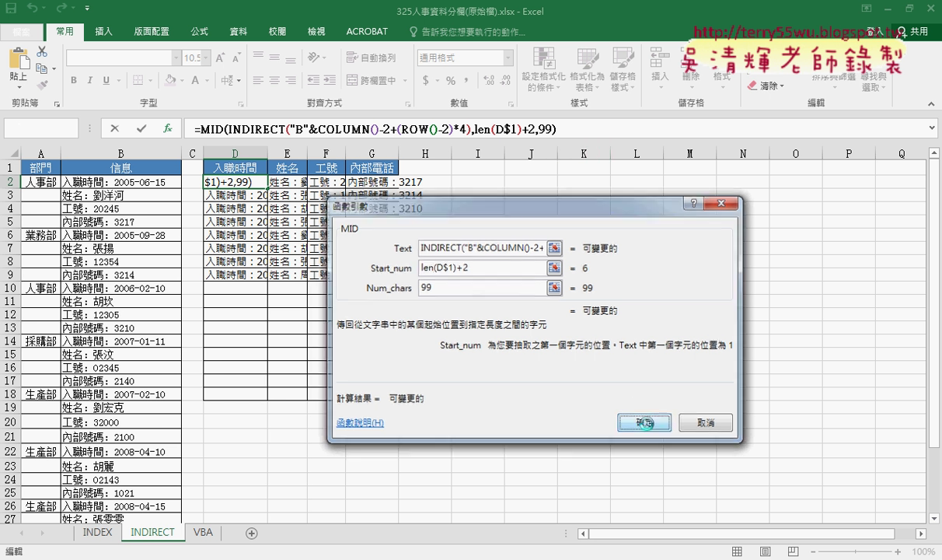
# Fill the D2 formula across to G2 and down to row 9.
pyautogui.moveTo(267, 188)
pyautogui.mouseDown()
pyautogui.moveTo(398, 189)
pyautogui.moveTo(399, 276)
pyautogui.mouseUp()
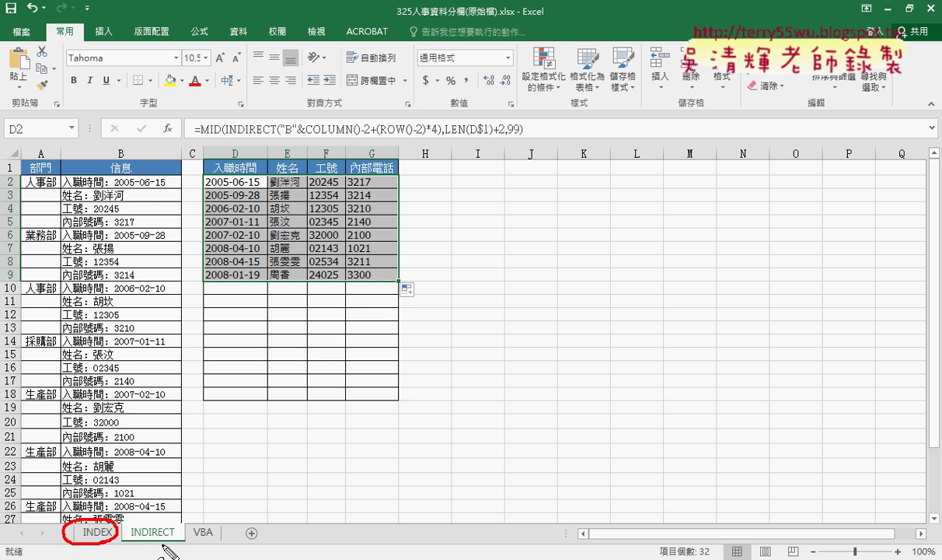
pyautogui.moveTo(154, 548)
pyautogui.mouseDown()
pyautogui.moveTo(179, 550)
pyautogui.moveTo(173, 531)
pyautogui.mouseUp()
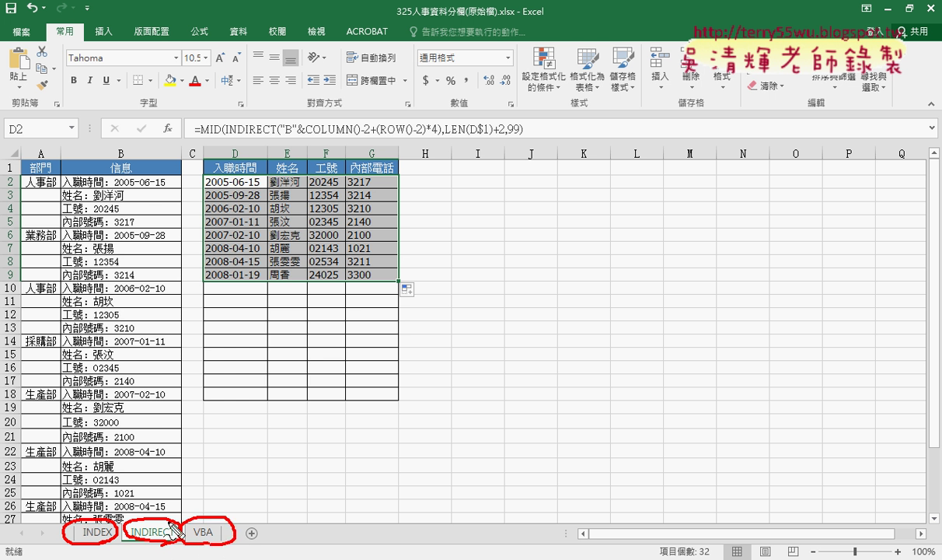
pyautogui.press('Escape')
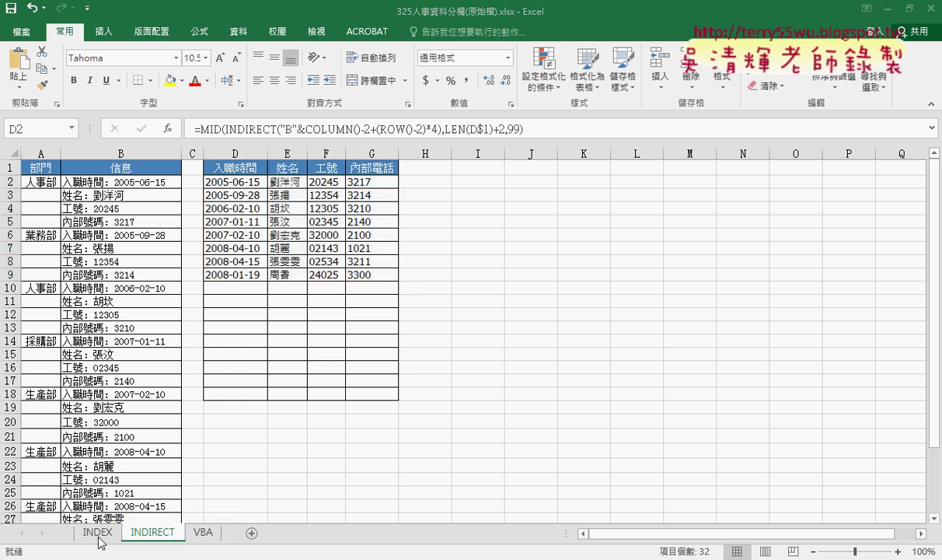
# Look through the INDEX and INDIRECT sheets, ending on the VBA sheet.
pyautogui.click(99, 534)
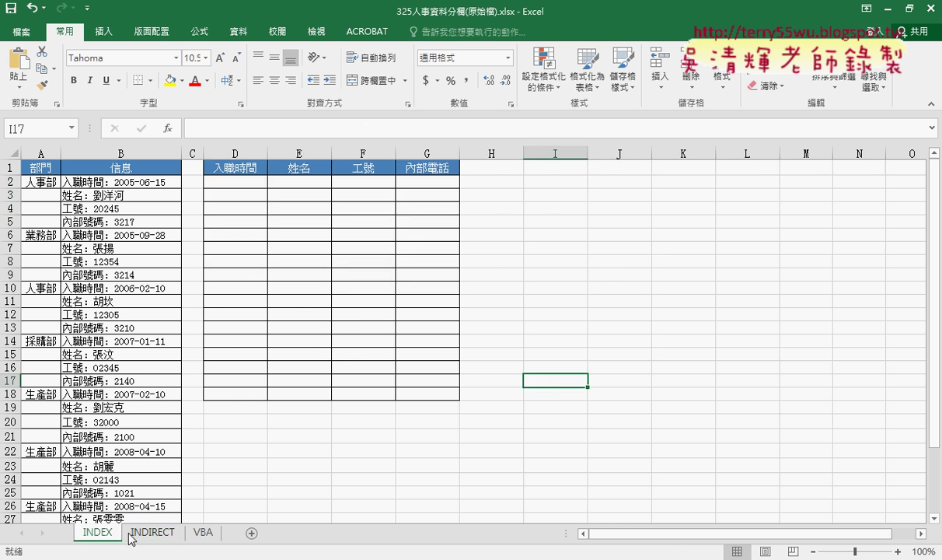
pyautogui.click(143, 532)
pyautogui.click(201, 533)
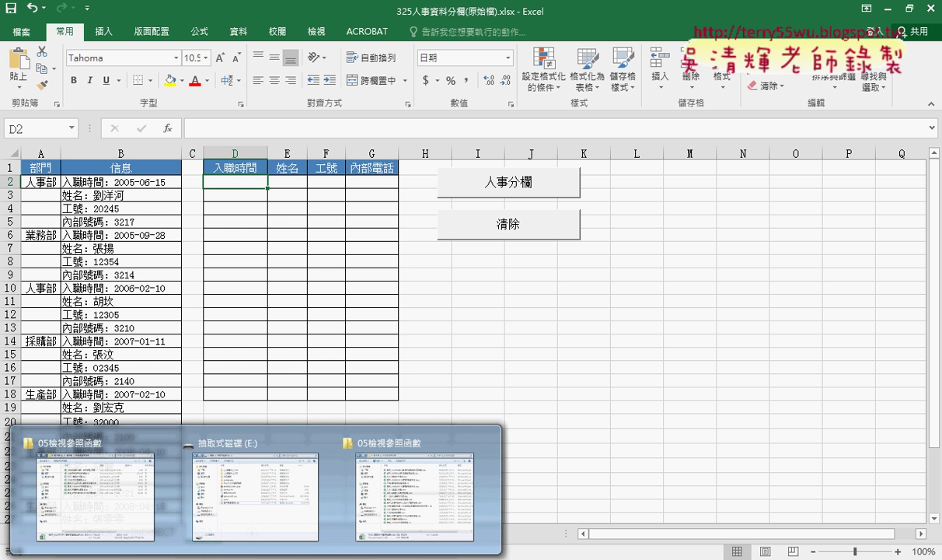
# Open the course video playlist from the course announcement page in Chrome, then minimize the browser.
pyautogui.click(150, 479)
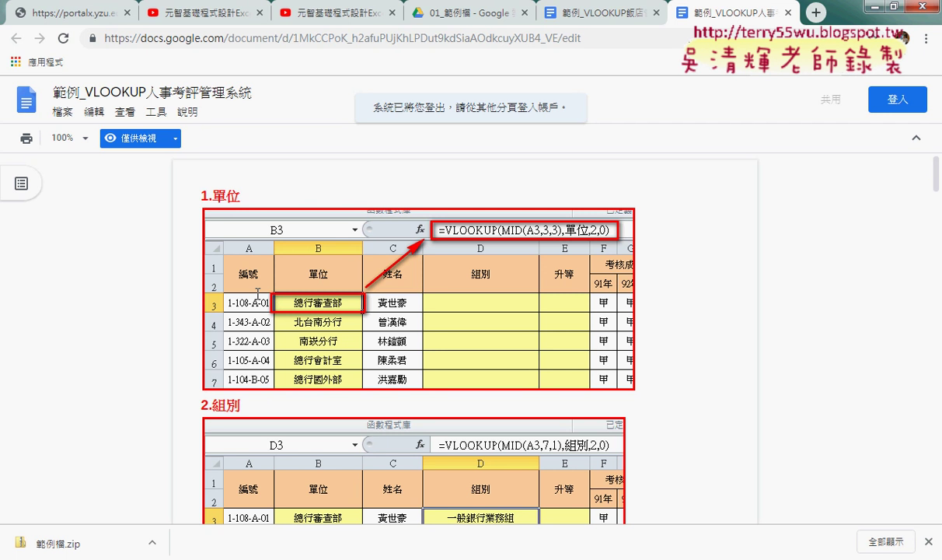
pyautogui.click(102, 19)
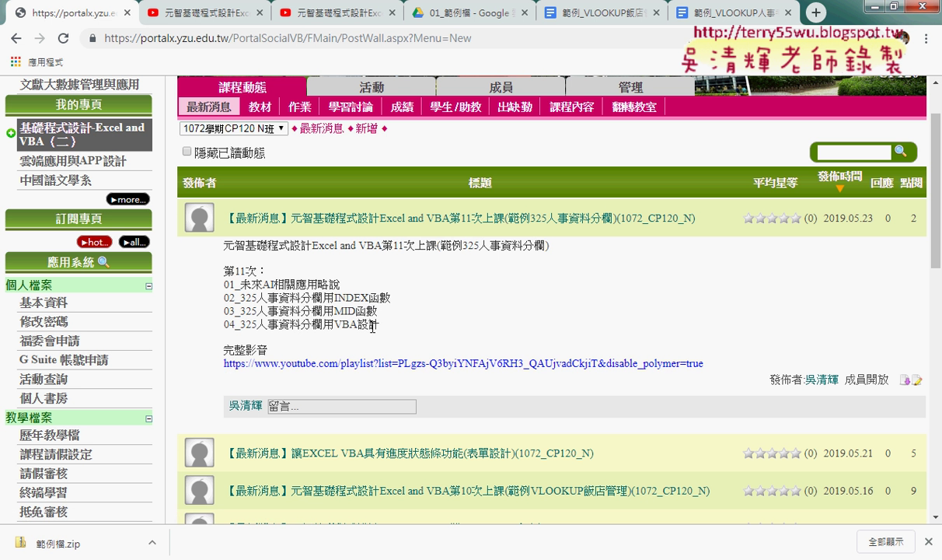
pyautogui.moveTo(349, 297); pyautogui.dragTo(374, 297)
pyautogui.click(346, 292)
pyautogui.click(410, 365)
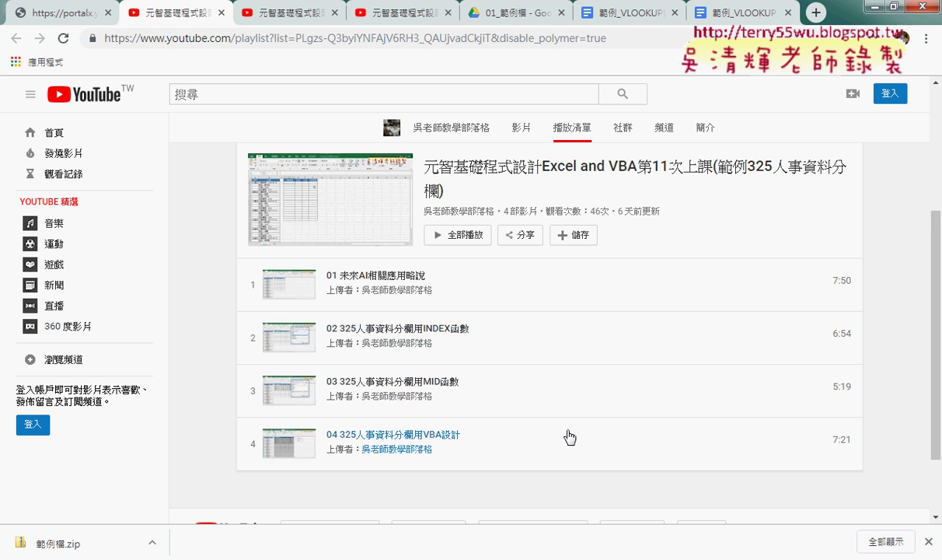
pyautogui.click(863, 8)
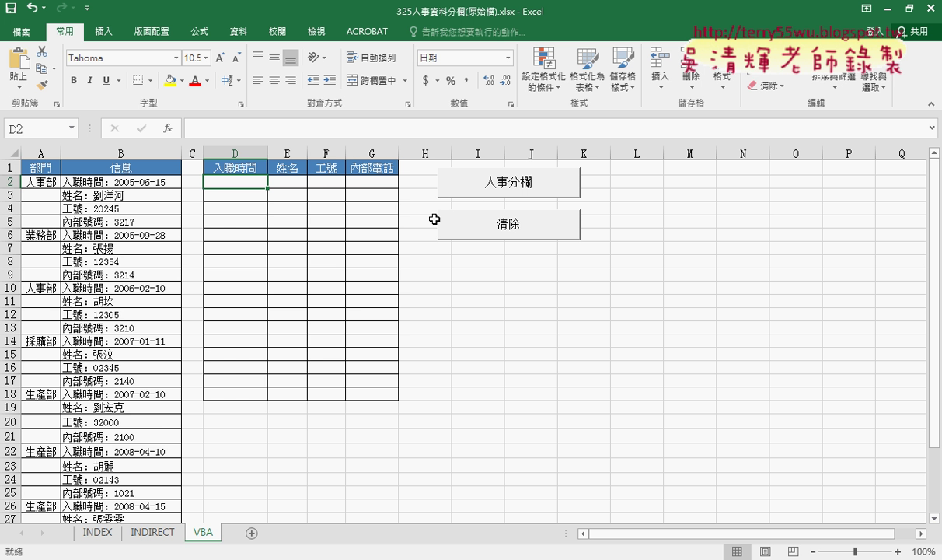
# Return to the INDIRECT sheet and select D2 to review its MID–INDIRECT formula.
pyautogui.click(150, 532)
pyautogui.click(240, 183)
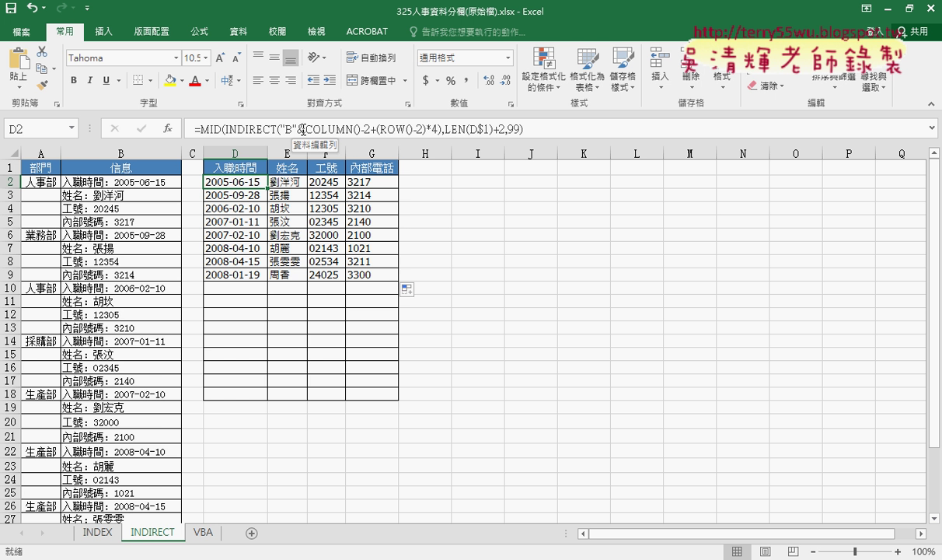
pyautogui.moveTo(298, 139); pyautogui.dragTo(438, 138)
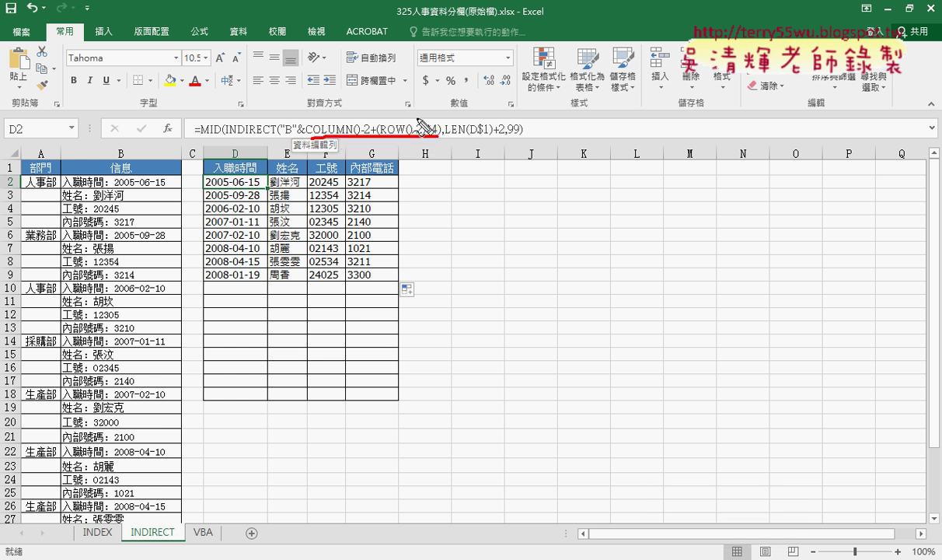
pyautogui.moveTo(384, 84); pyautogui.dragTo(383, 107)
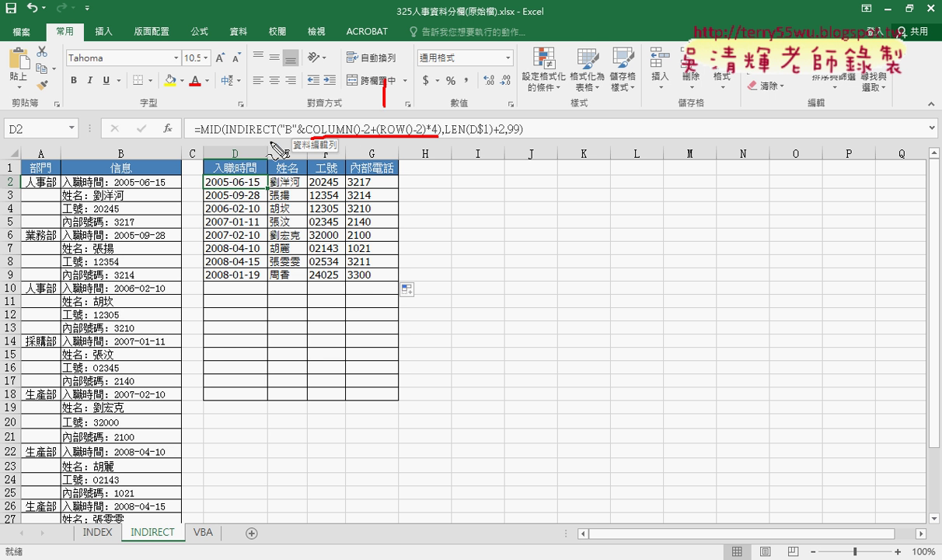
pyautogui.moveTo(225, 134); pyautogui.dragTo(268, 133)
pyautogui.moveTo(276, 81); pyautogui.dragTo(304, 98)
pyautogui.moveTo(220, 138); pyautogui.dragTo(204, 138)
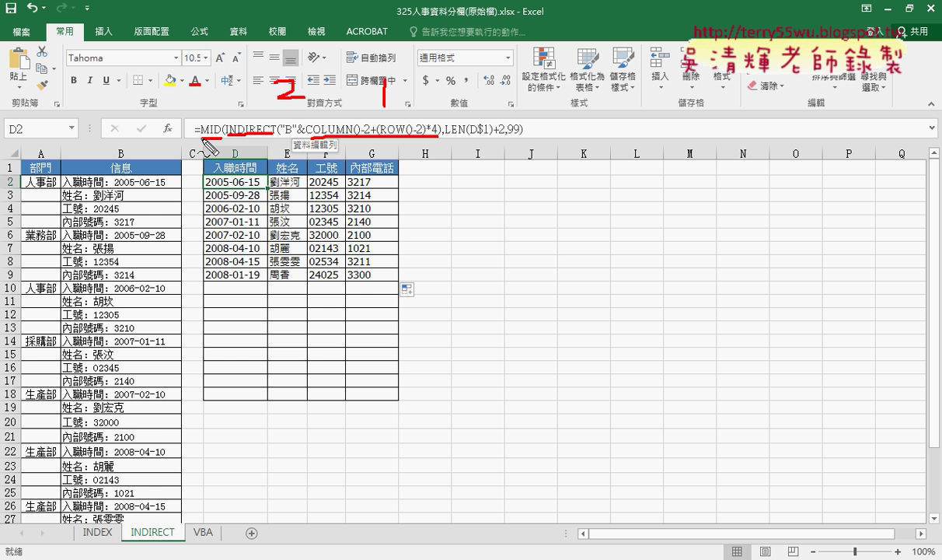
pyautogui.moveTo(201, 77); pyautogui.dragTo(200, 103)
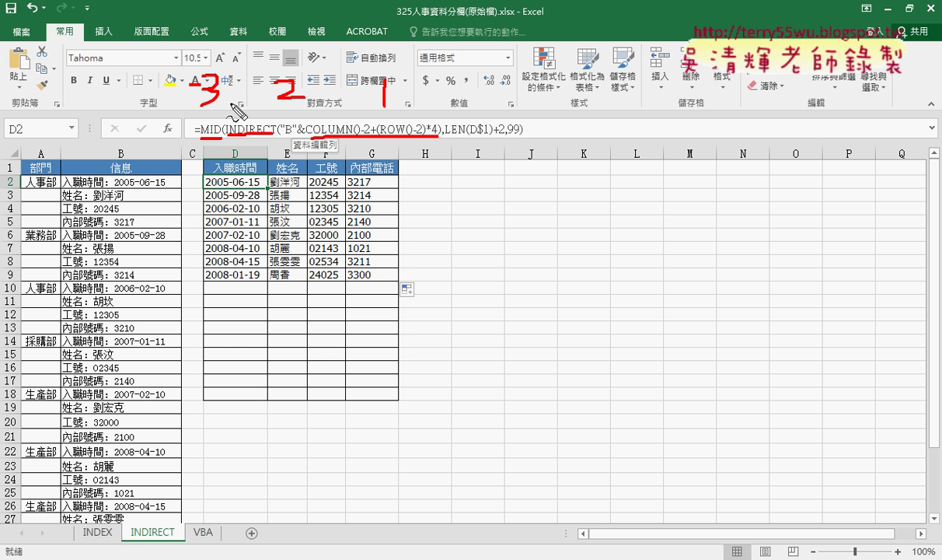
pyautogui.moveTo(175, 518)
pyautogui.mouseDown()
pyautogui.moveTo(70, 530)
pyautogui.moveTo(218, 519)
pyautogui.mouseUp()
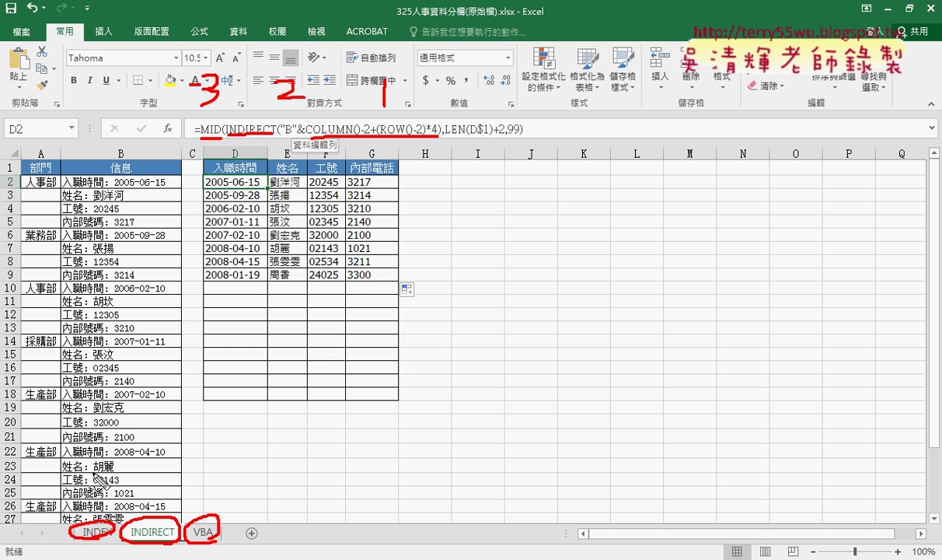
pyautogui.moveTo(96, 468); pyautogui.dragTo(90, 497)
pyautogui.moveTo(149, 481)
pyautogui.mouseDown()
pyautogui.moveTo(165, 481)
pyautogui.moveTo(159, 502)
pyautogui.moveTo(183, 493)
pyautogui.mouseUp()
pyautogui.moveTo(225, 460)
pyautogui.mouseDown()
pyautogui.moveTo(235, 476)
pyautogui.moveTo(229, 495)
pyautogui.moveTo(254, 513)
pyautogui.mouseUp()
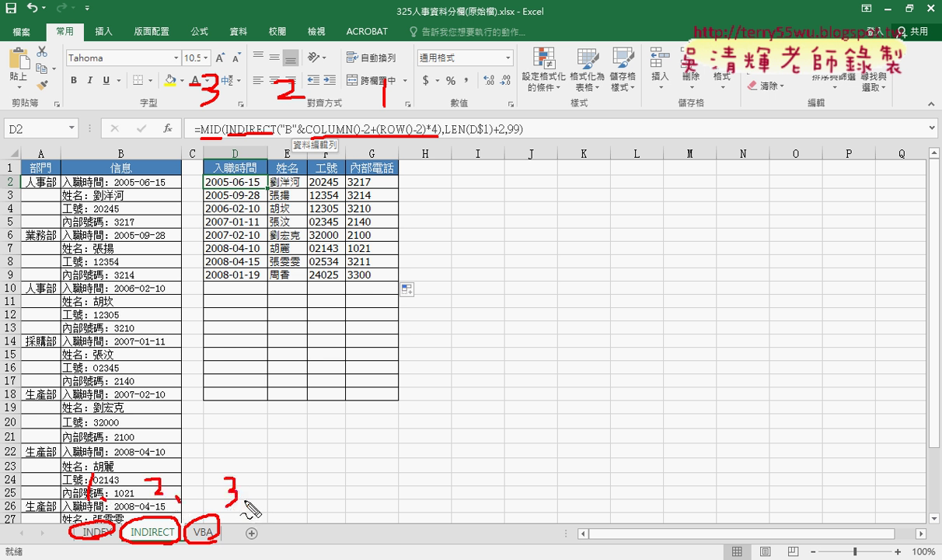